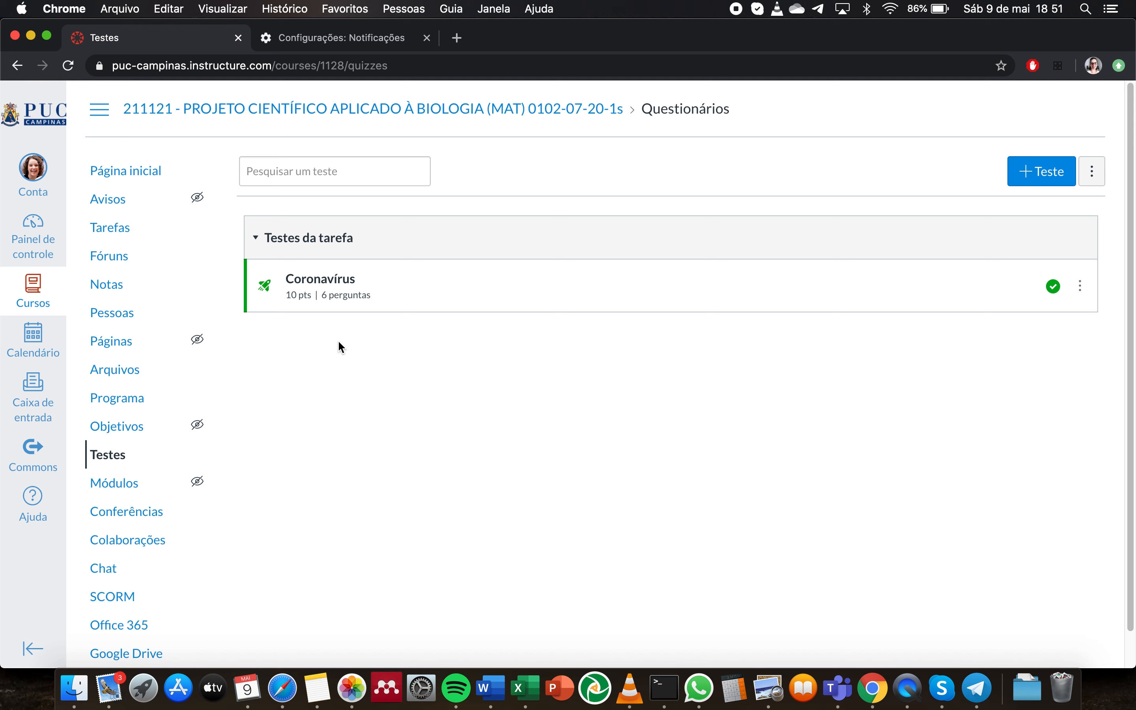
- Open the Coronavírus quiz for editing and turn on shuffling of the answers
{"action": "left_click", "coordinate": [327, 281]}
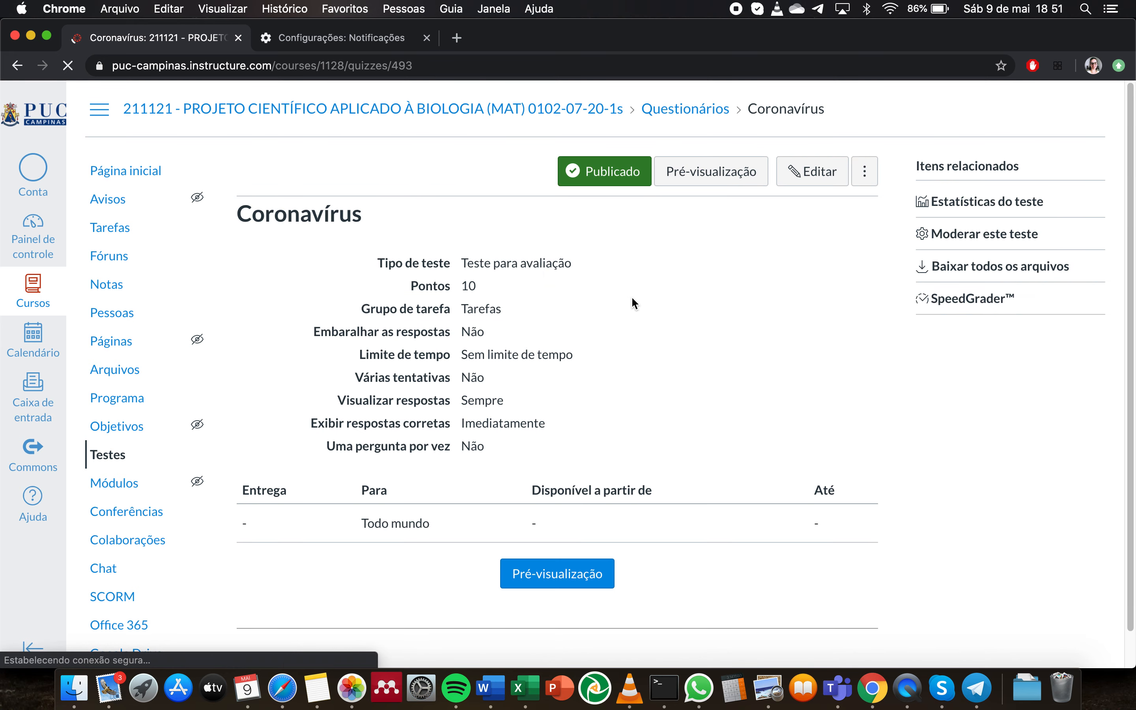
{"action": "left_click", "coordinate": [819, 185]}
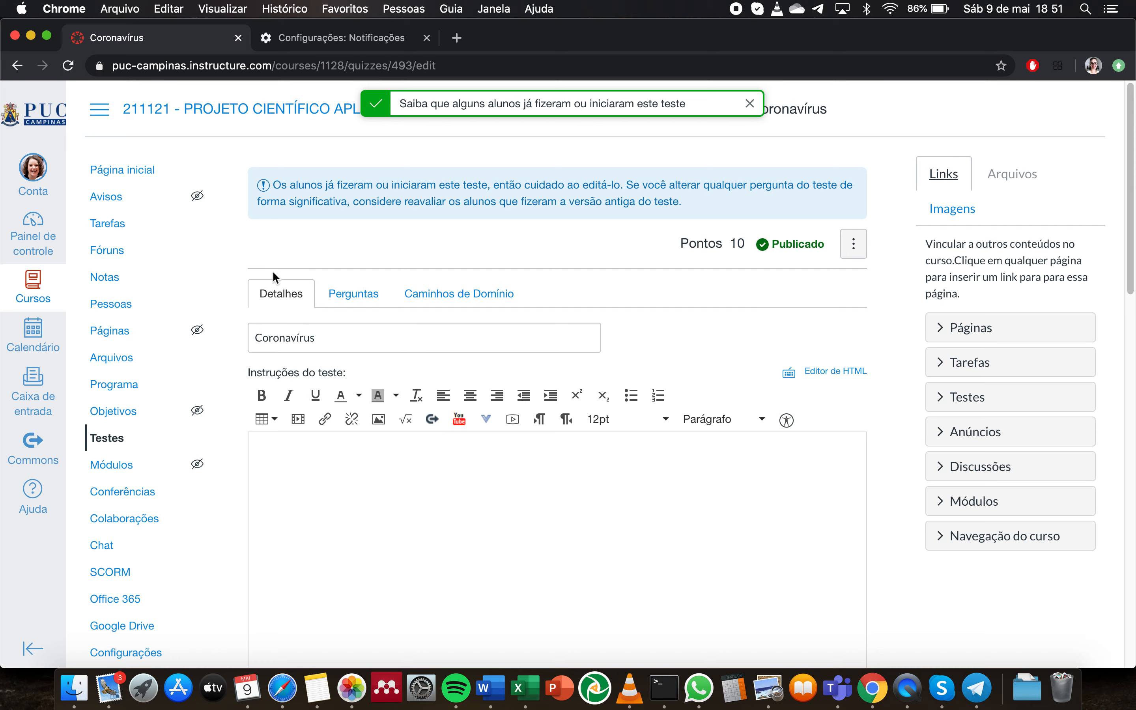
{"action": "scroll", "coordinate": [371, 400], "scroll_direction": "down", "scroll_amount": 5}
{"action": "scroll", "coordinate": [371, 399], "scroll_direction": "down", "scroll_amount": 10}
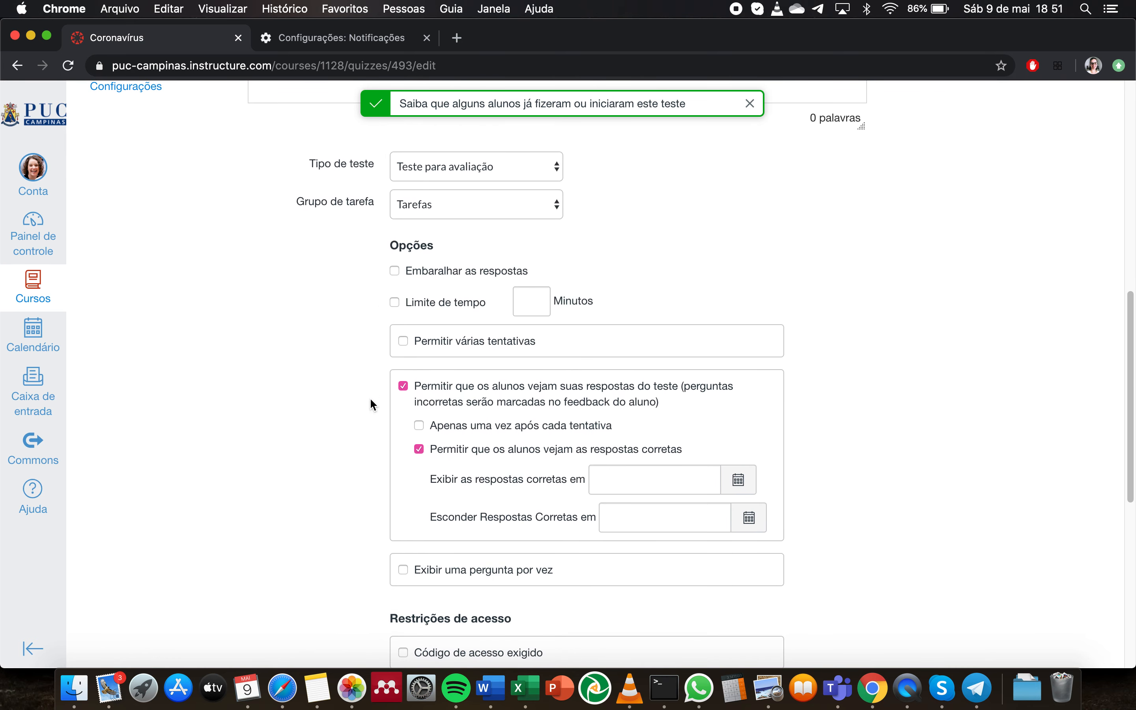
{"action": "left_click", "coordinate": [395, 273]}
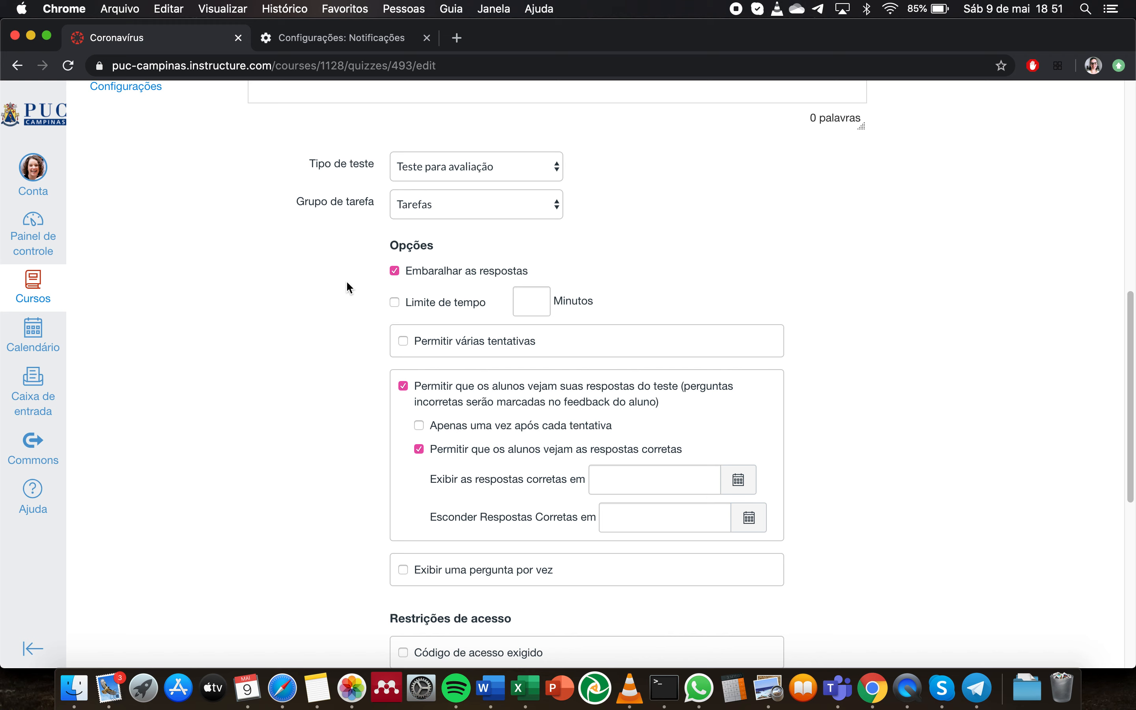
- Enable the quiz time limit, entering 60 minutes first and replacing it with 120 minutes
{"action": "left_click", "coordinate": [395, 303]}
{"action": "type", "text": "60"}
{"action": "left_click", "coordinate": [613, 296]}
{"action": "double_click", "coordinate": [537, 305]}
{"action": "key", "text": "BackSpace"}
{"action": "type", "text": "120"}
{"action": "left_click", "coordinate": [606, 296]}
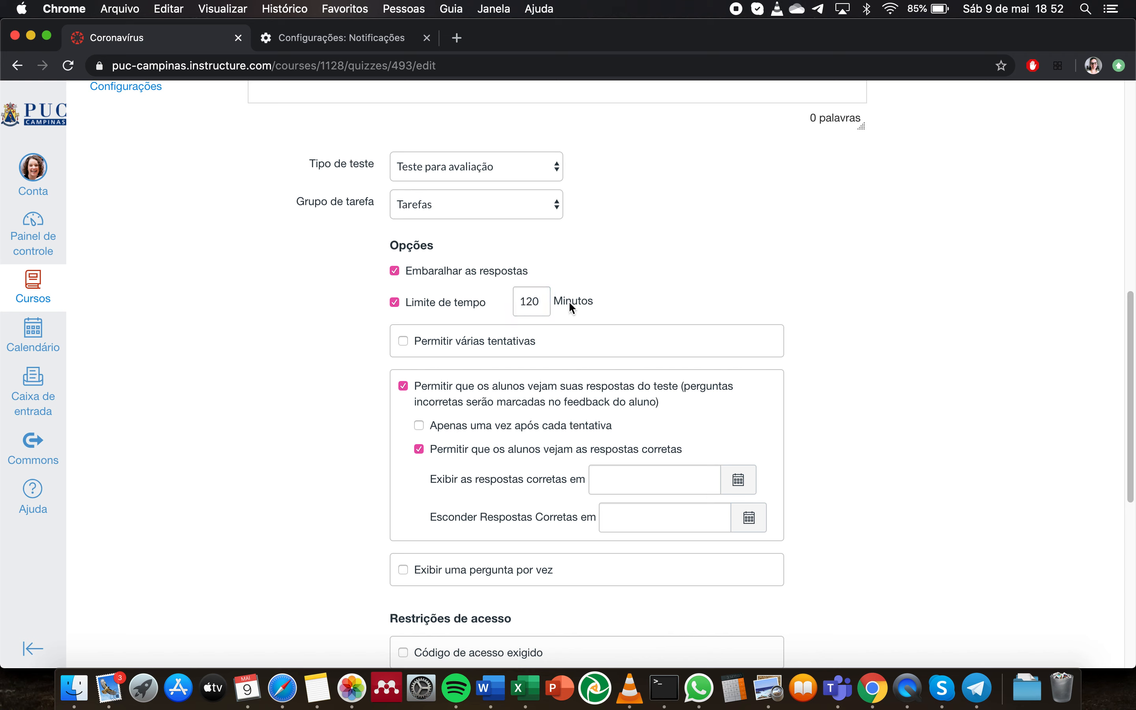
- Clear the minutes value and turn the quiz time limit off
{"action": "left_click_drag", "start_coordinate": [540, 301], "coordinate": [512, 306]}
{"action": "key", "text": "BackSpace"}
{"action": "left_click", "coordinate": [395, 302]}
- Allow multiple attempts on the quiz, limited to 2 permitted attempts with the highest score (Maior) kept
{"action": "scroll", "coordinate": [357, 326], "scroll_direction": "down", "scroll_amount": 3}
{"action": "scroll", "coordinate": [346, 335], "scroll_direction": "down", "scroll_amount": 6}
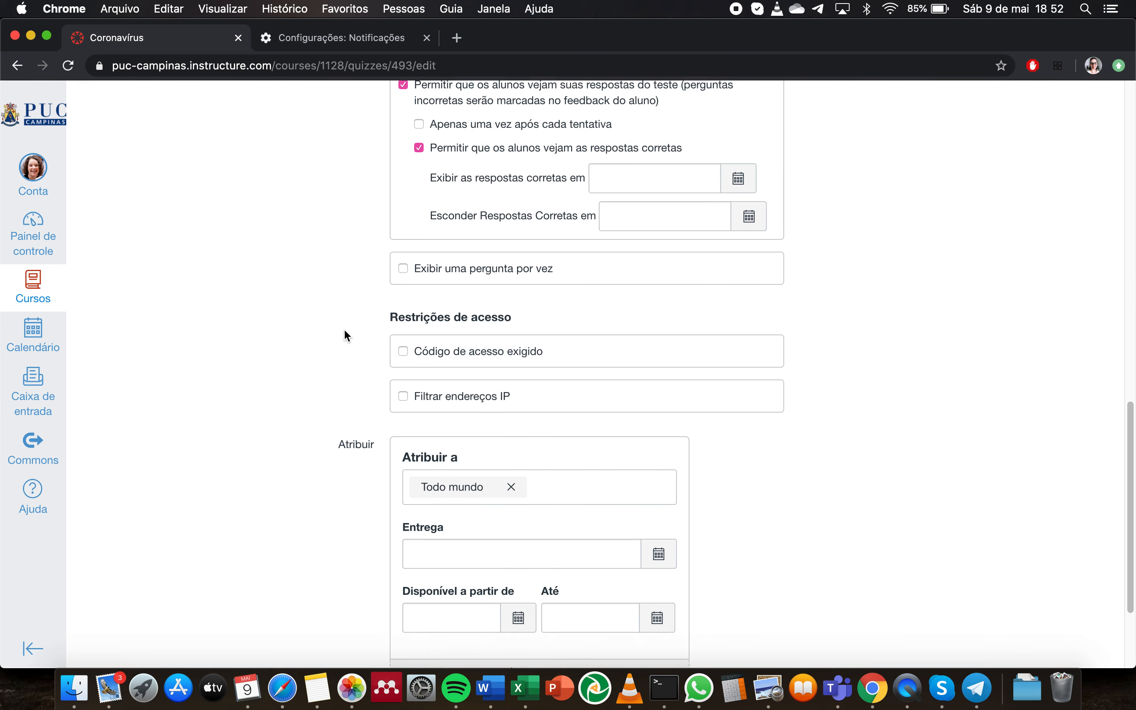
{"action": "scroll", "coordinate": [339, 496], "scroll_direction": "up", "scroll_amount": 6}
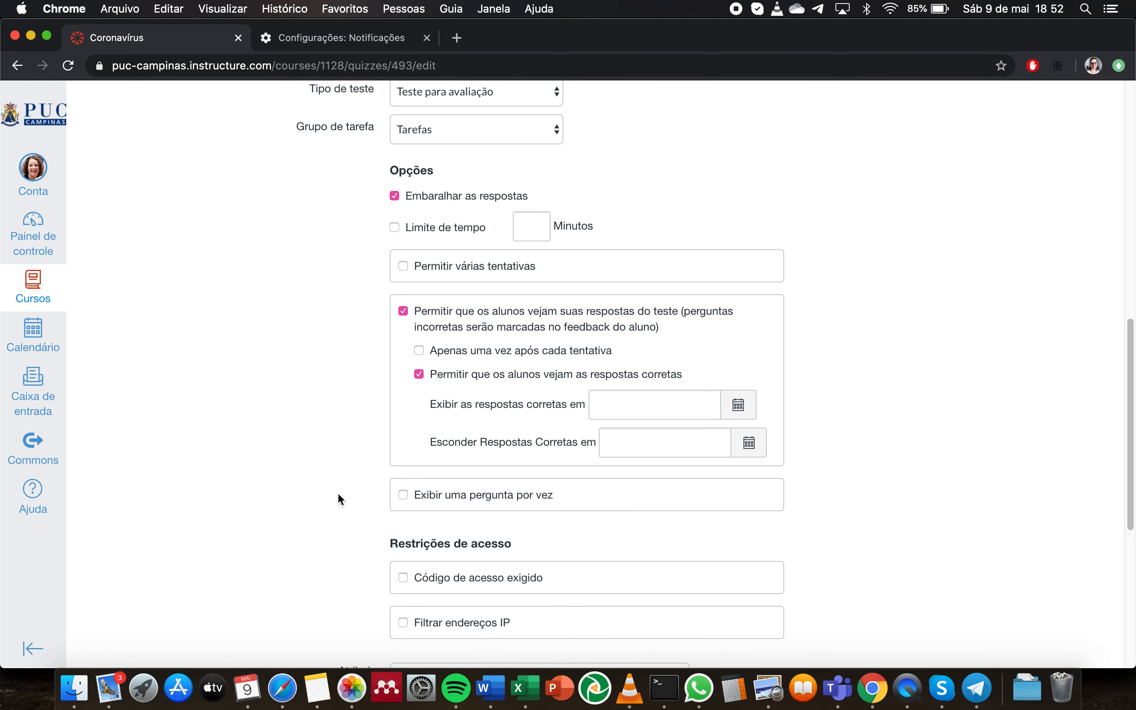
{"action": "scroll", "coordinate": [338, 495], "scroll_direction": "down", "scroll_amount": 1}
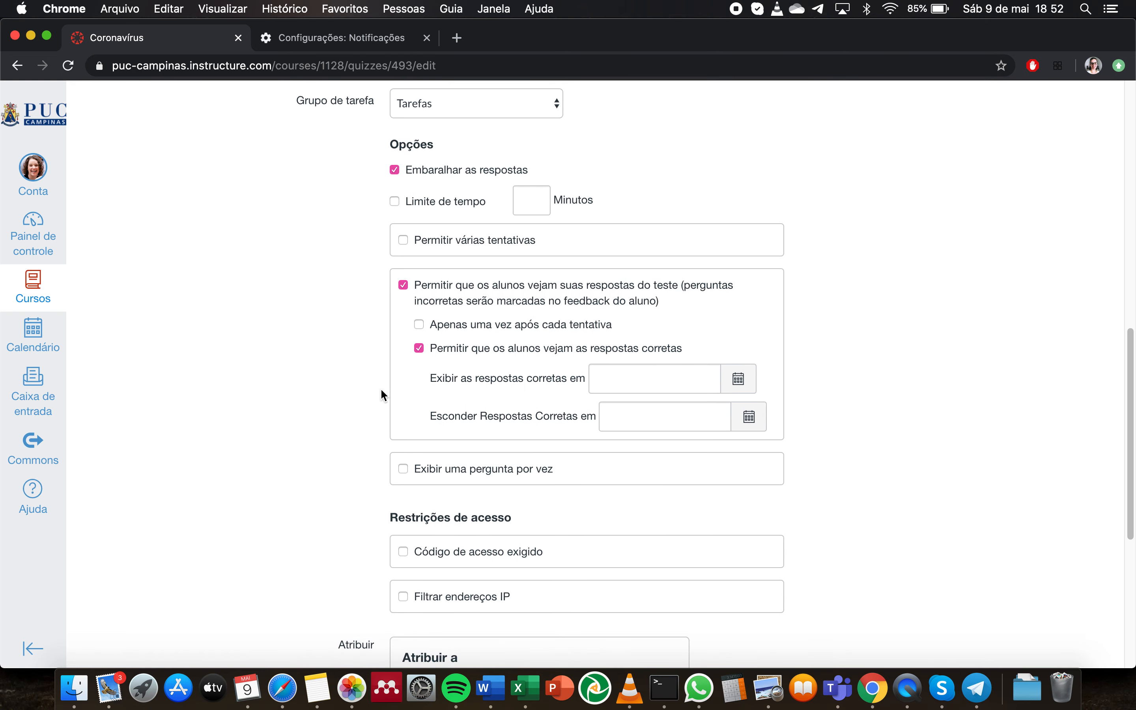
{"action": "left_click", "coordinate": [403, 241]}
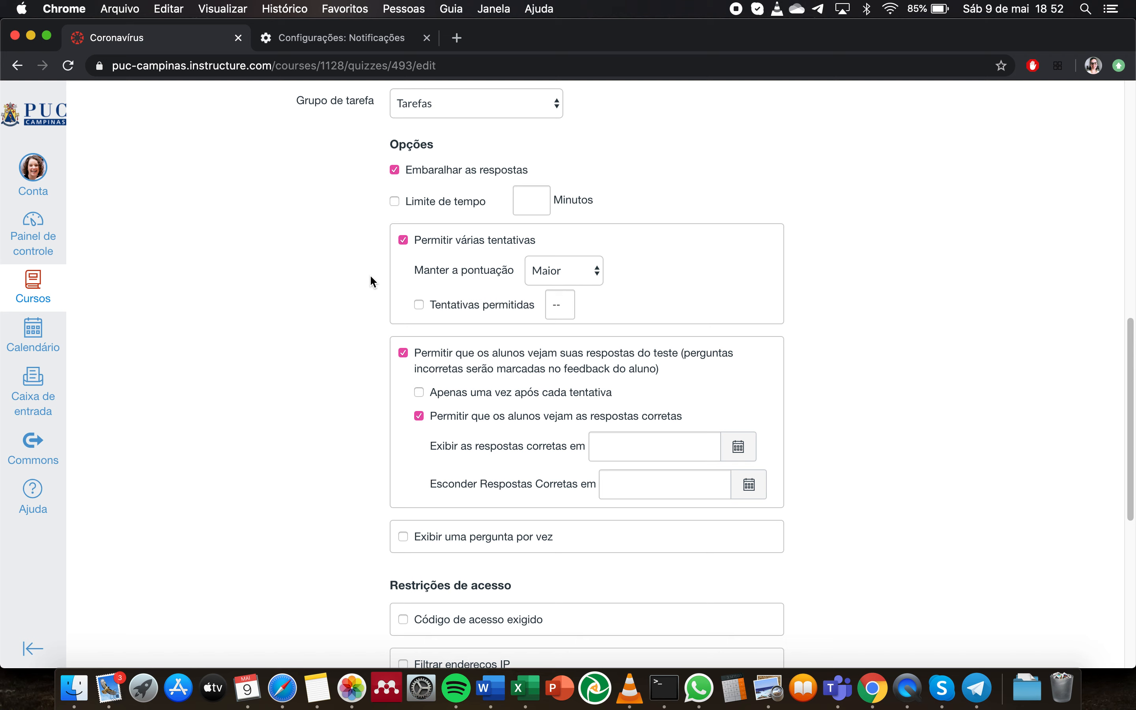
{"action": "left_click", "coordinate": [428, 306]}
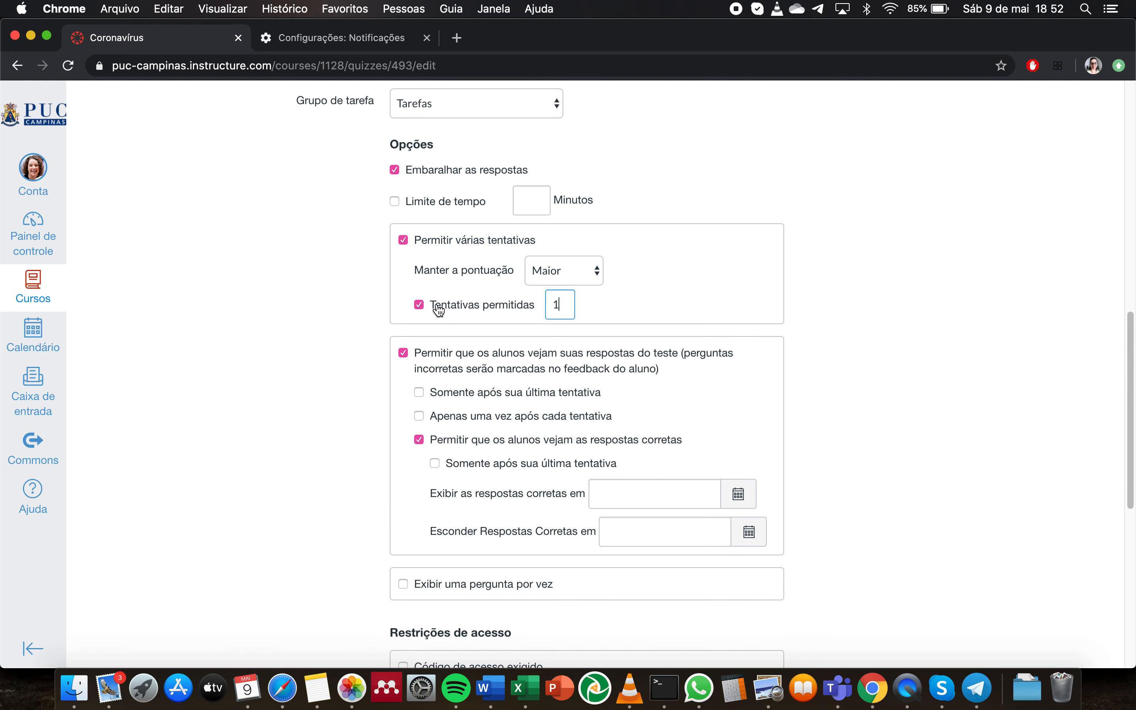
{"action": "key", "text": "BackSpace"}
{"action": "type", "text": "2"}
{"action": "left_click", "coordinate": [621, 303]}
{"action": "left_click", "coordinate": [552, 274]}
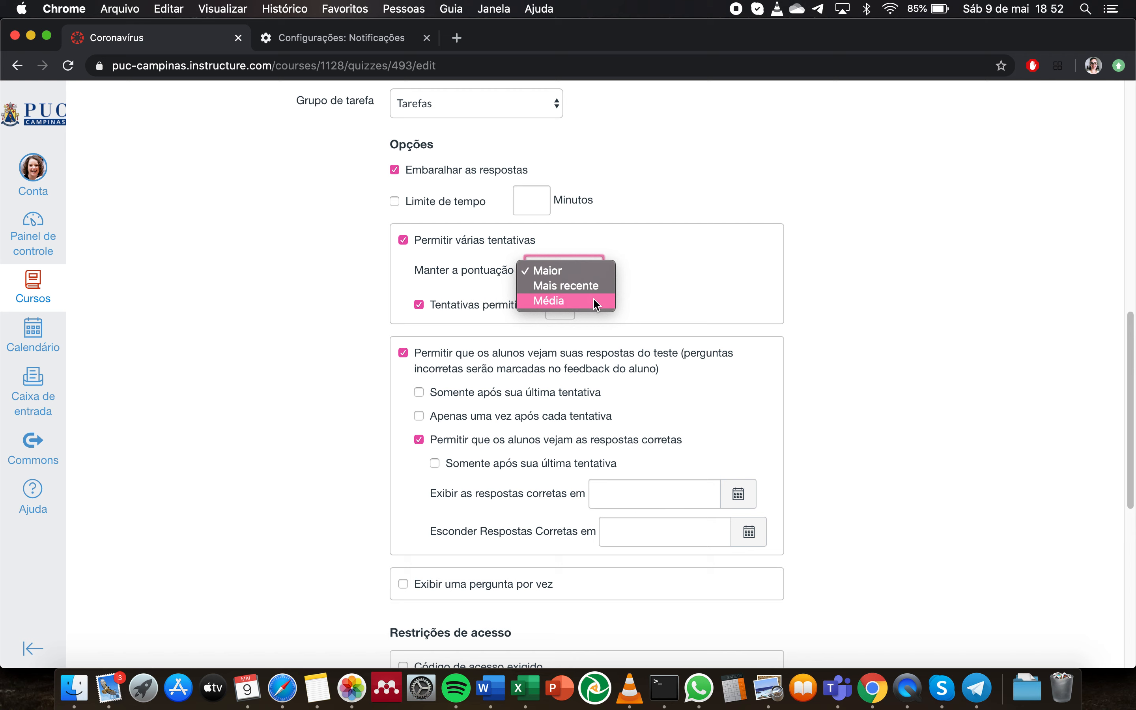
{"action": "left_click", "coordinate": [671, 286]}
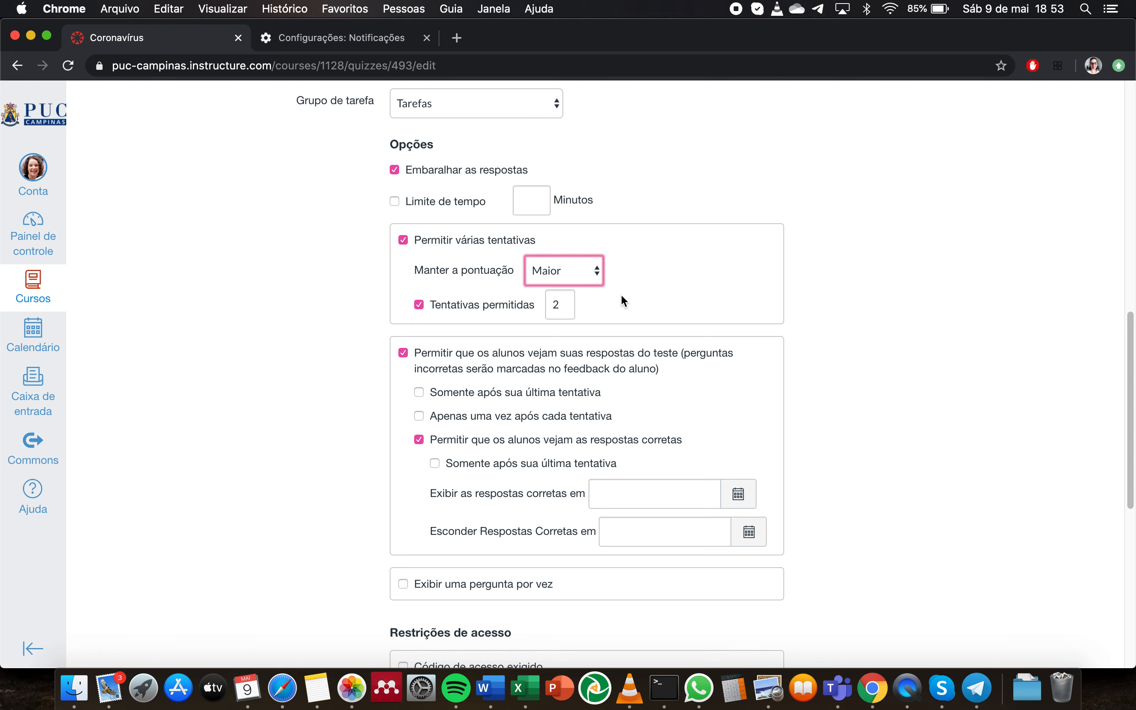
- Set the date for showing the correct answers to 11 May 2020 at 09:41
{"action": "scroll", "coordinate": [449, 325], "scroll_direction": "down", "scroll_amount": 3}
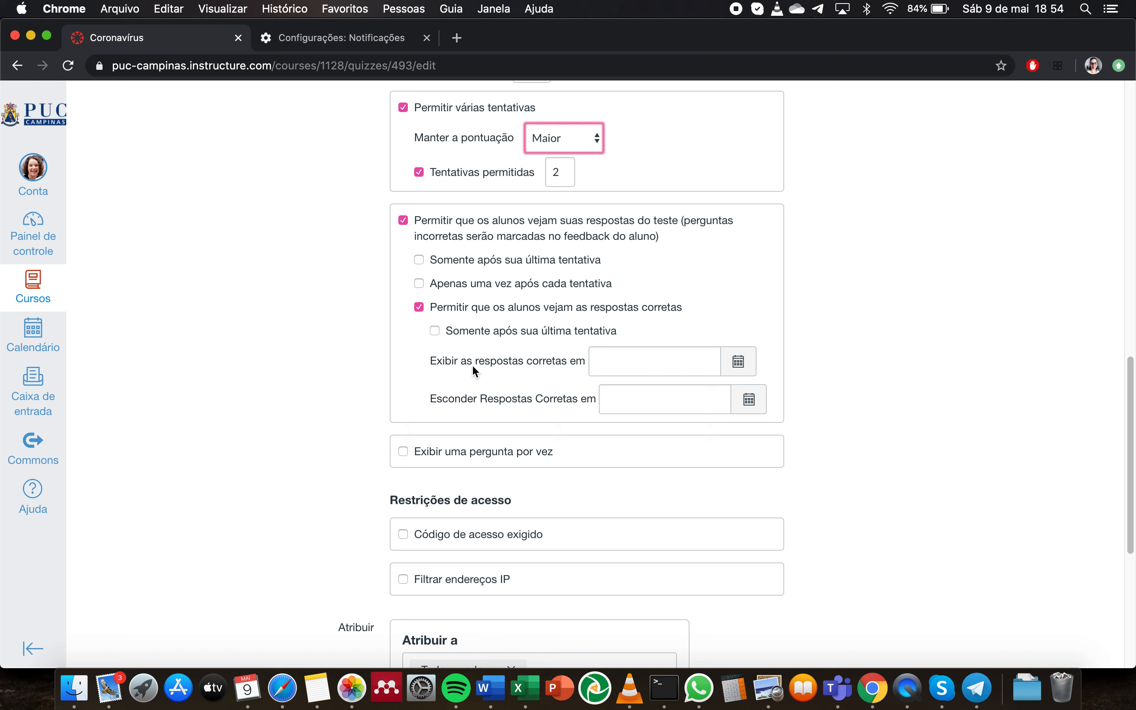
{"action": "left_click", "coordinate": [596, 364]}
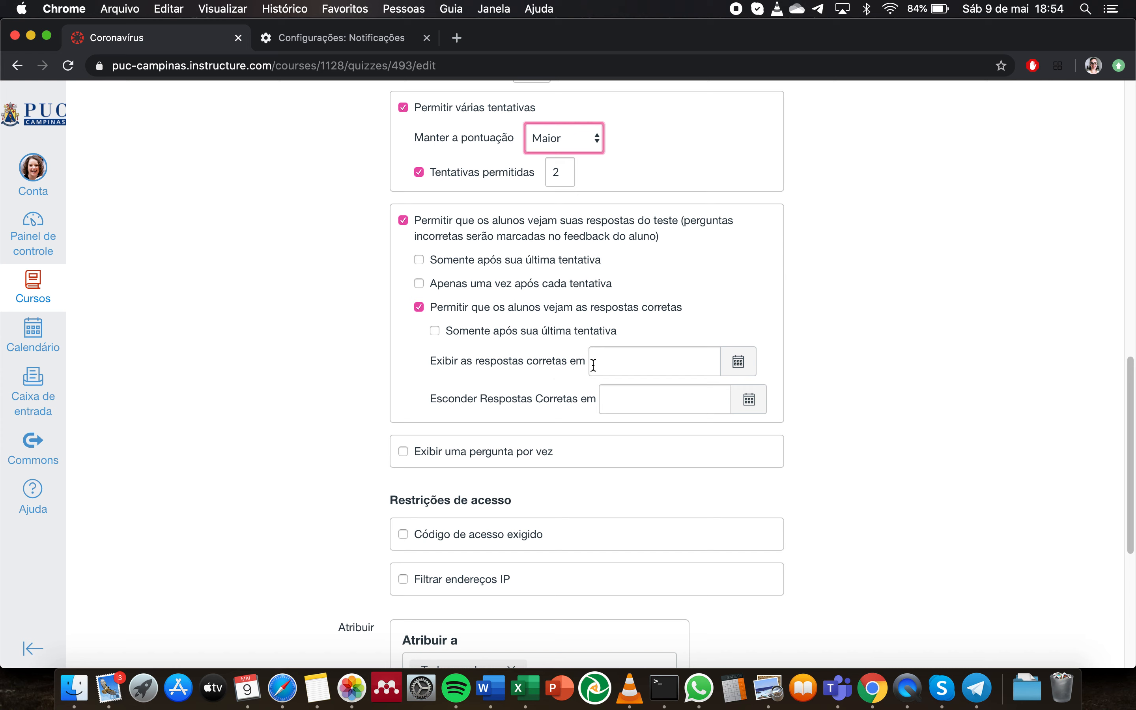
{"action": "left_click", "coordinate": [737, 371]}
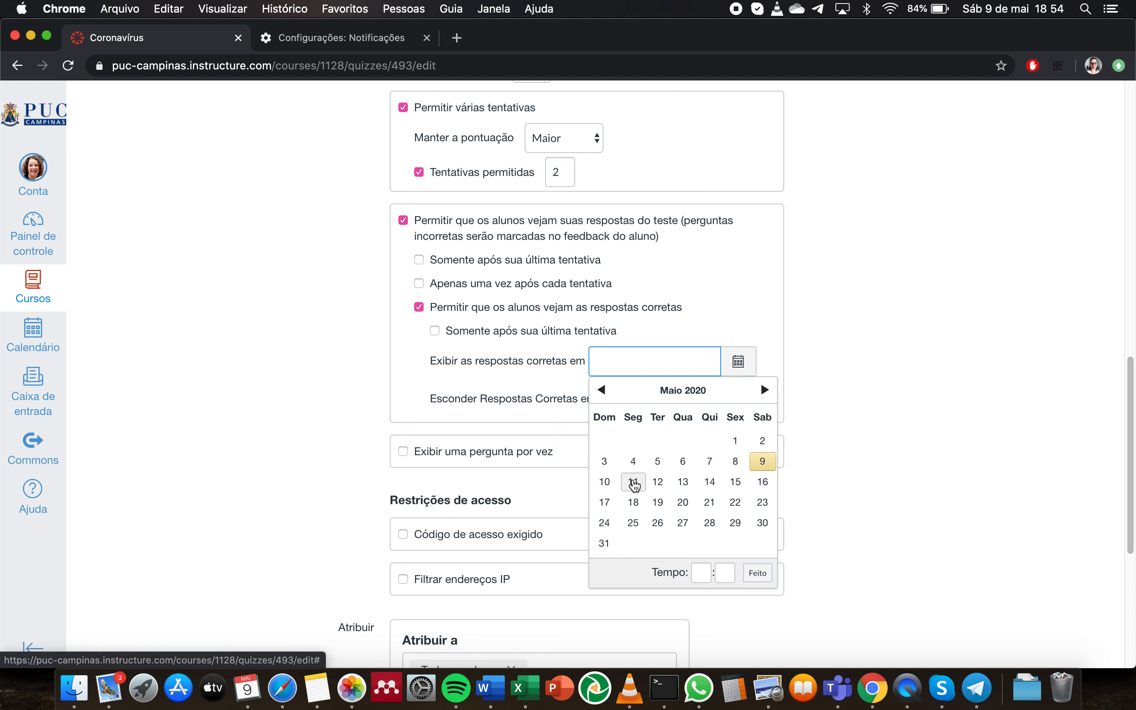
{"action": "left_click", "coordinate": [633, 483]}
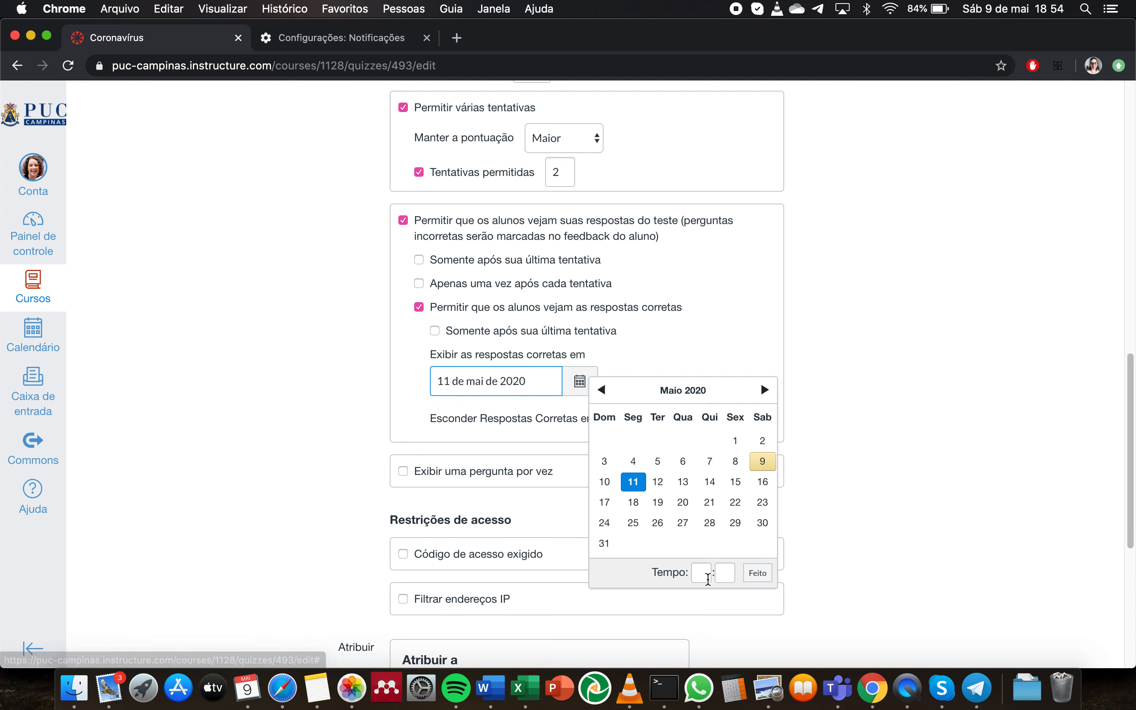
{"action": "left_click", "coordinate": [708, 578]}
{"action": "type", "text": "09"}
{"action": "left_click", "coordinate": [726, 570]}
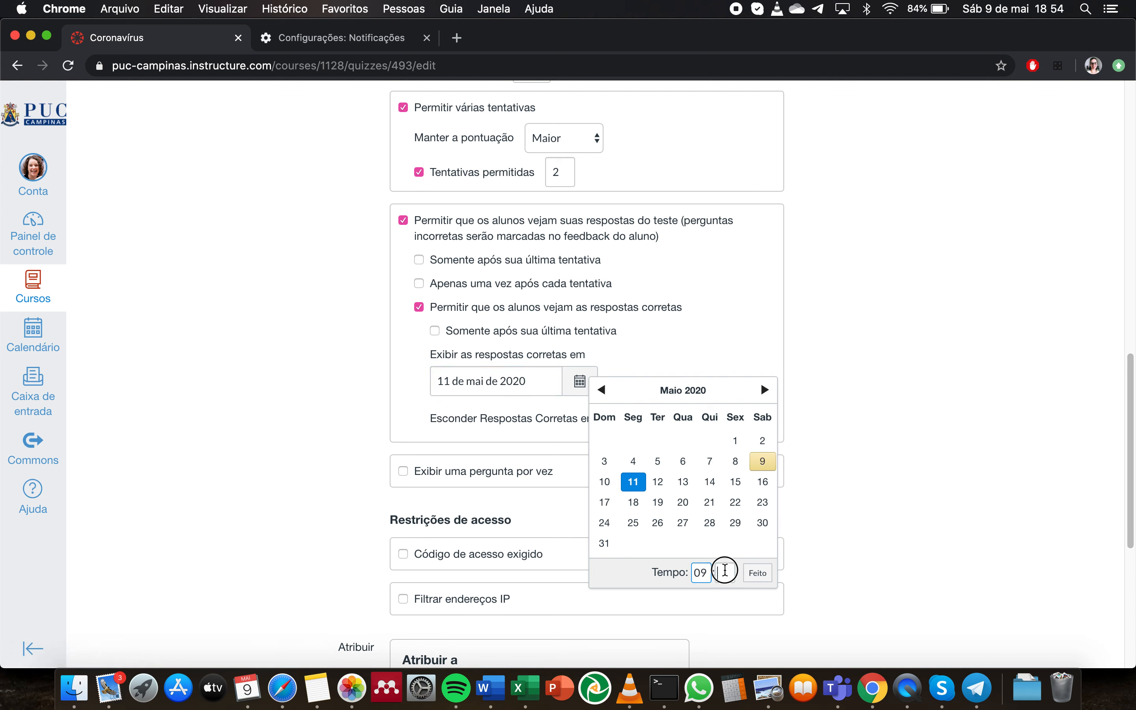
{"action": "type", "text": "41"}
{"action": "left_click", "coordinate": [758, 575]}
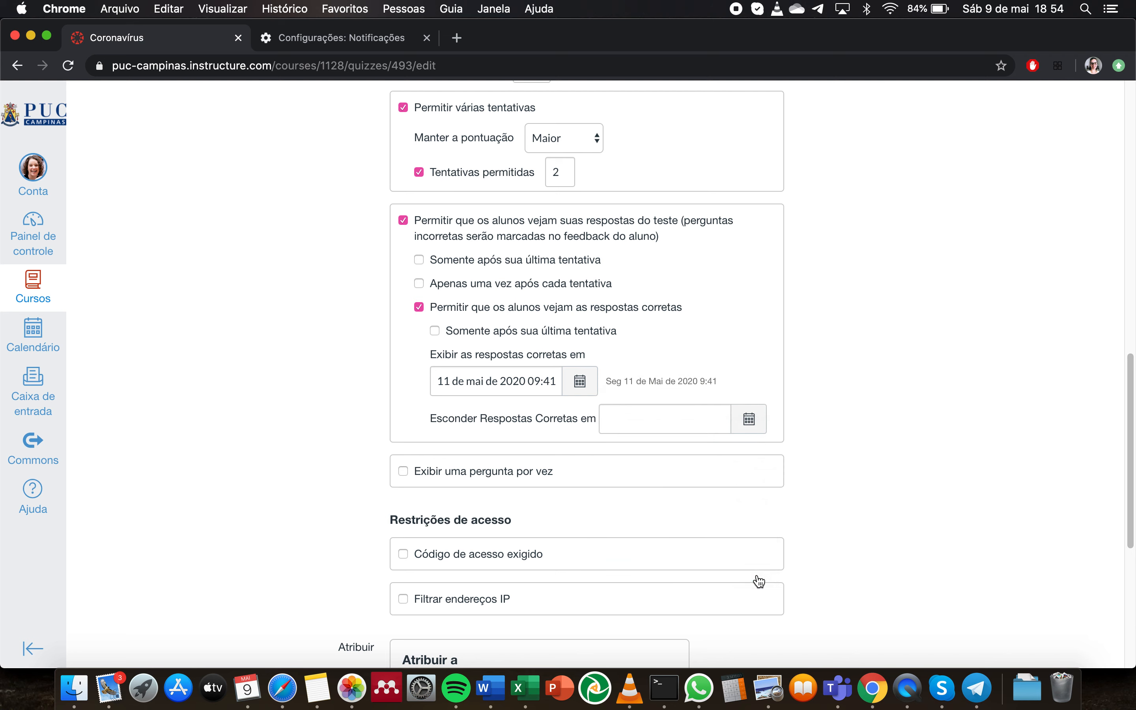
- Set the date for hiding the correct answers to 11 May 2020 at 10:00
{"action": "left_click", "coordinate": [749, 422]}
{"action": "left_click", "coordinate": [644, 539]}
{"action": "left_click", "coordinate": [714, 631]}
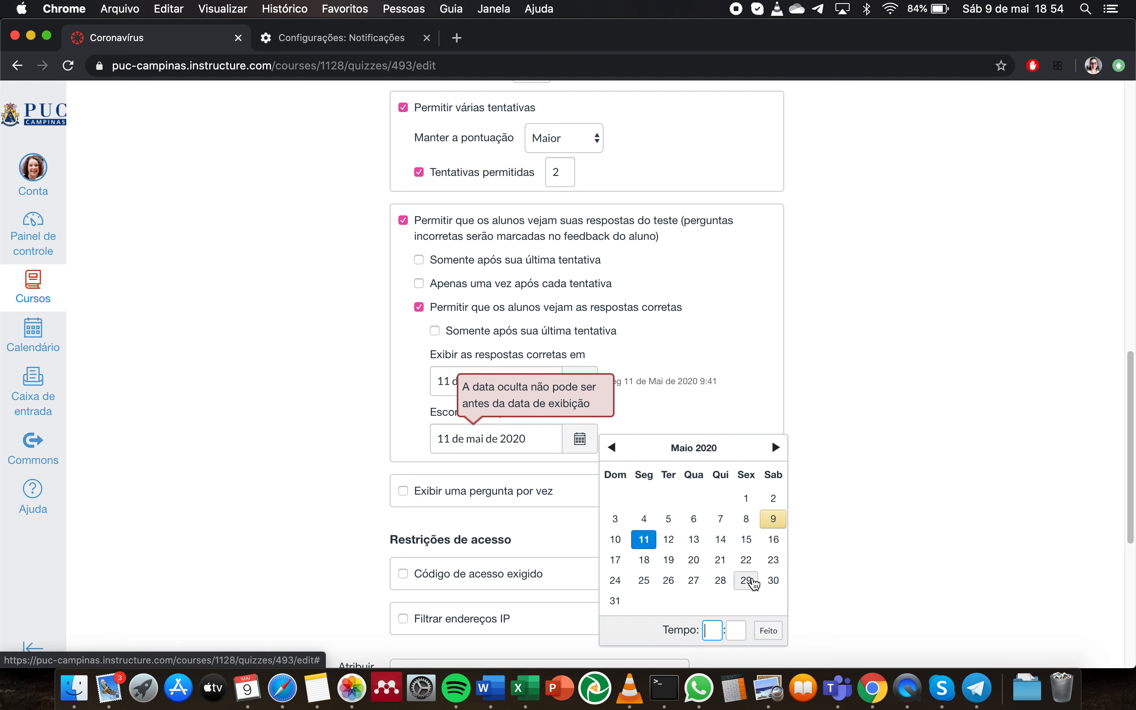
{"action": "type", "text": "10"}
{"action": "left_click", "coordinate": [736, 629]}
{"action": "type", "text": "00"}
{"action": "left_click", "coordinate": [768, 631]}
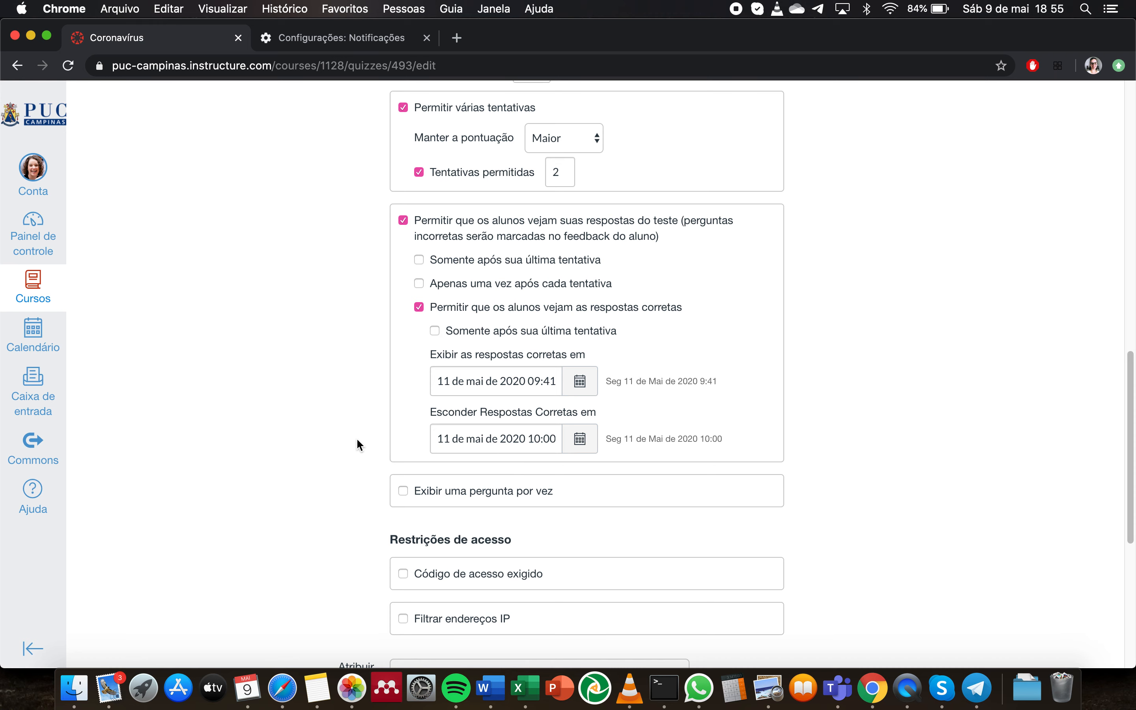
- Show one question at a time and lock questions after they are answered
{"action": "scroll", "coordinate": [356, 438], "scroll_direction": "down", "scroll_amount": 5}
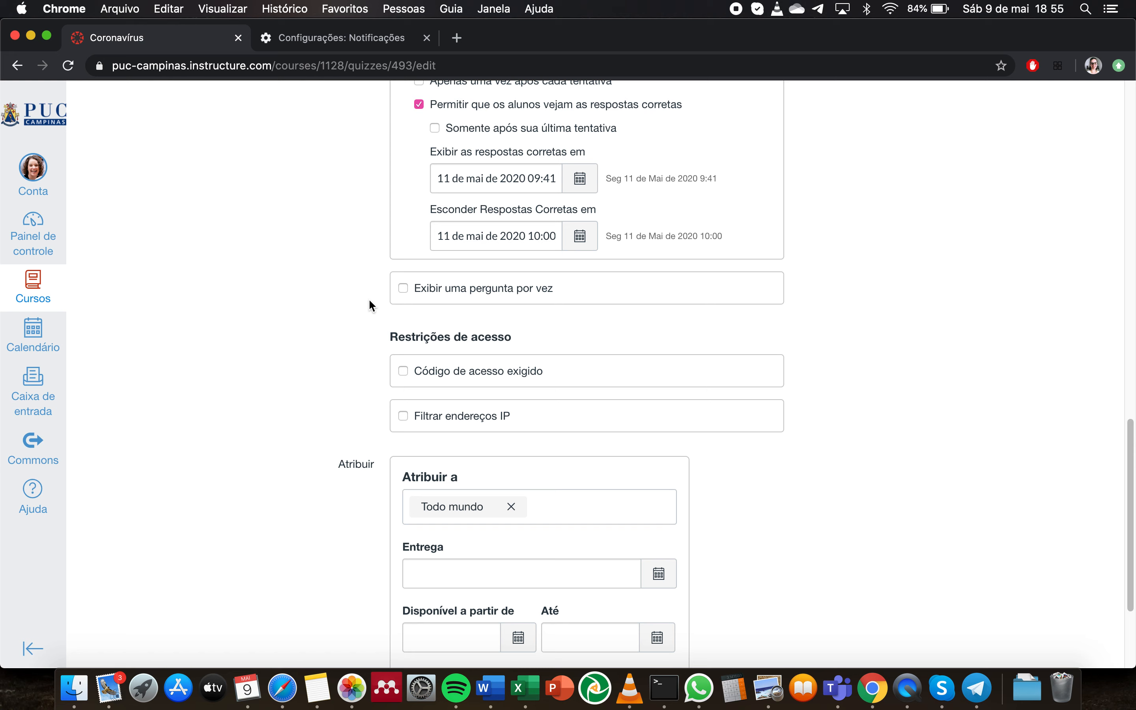
{"action": "left_click", "coordinate": [404, 289]}
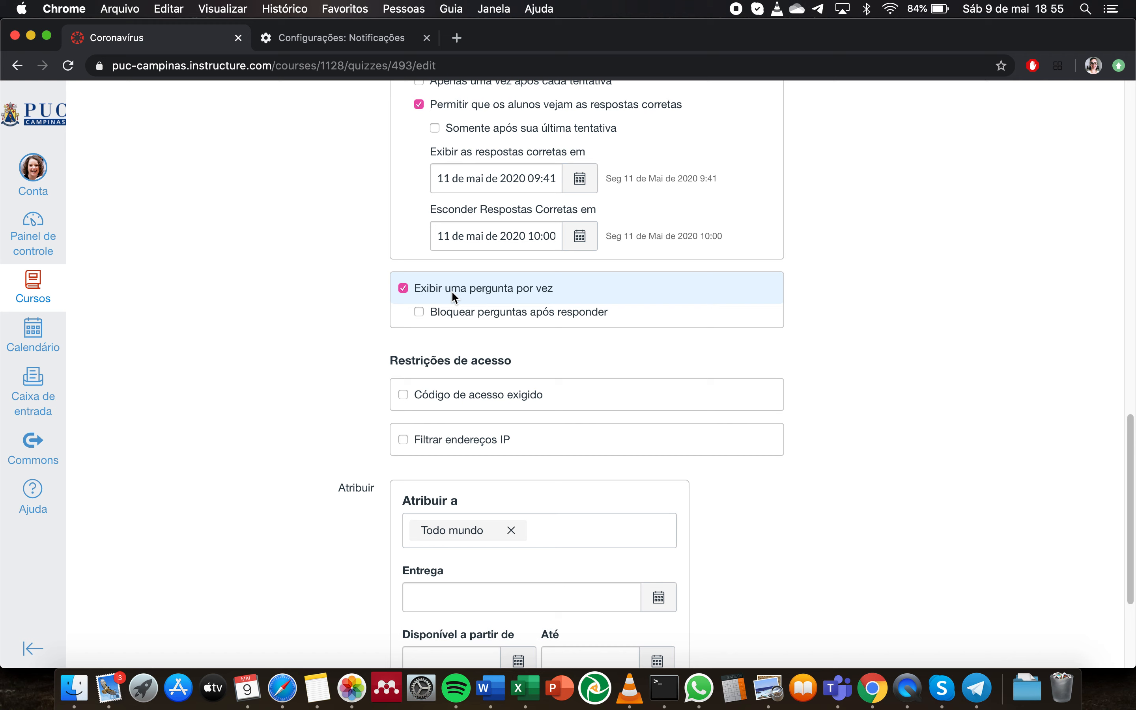
{"action": "left_click", "coordinate": [419, 312]}
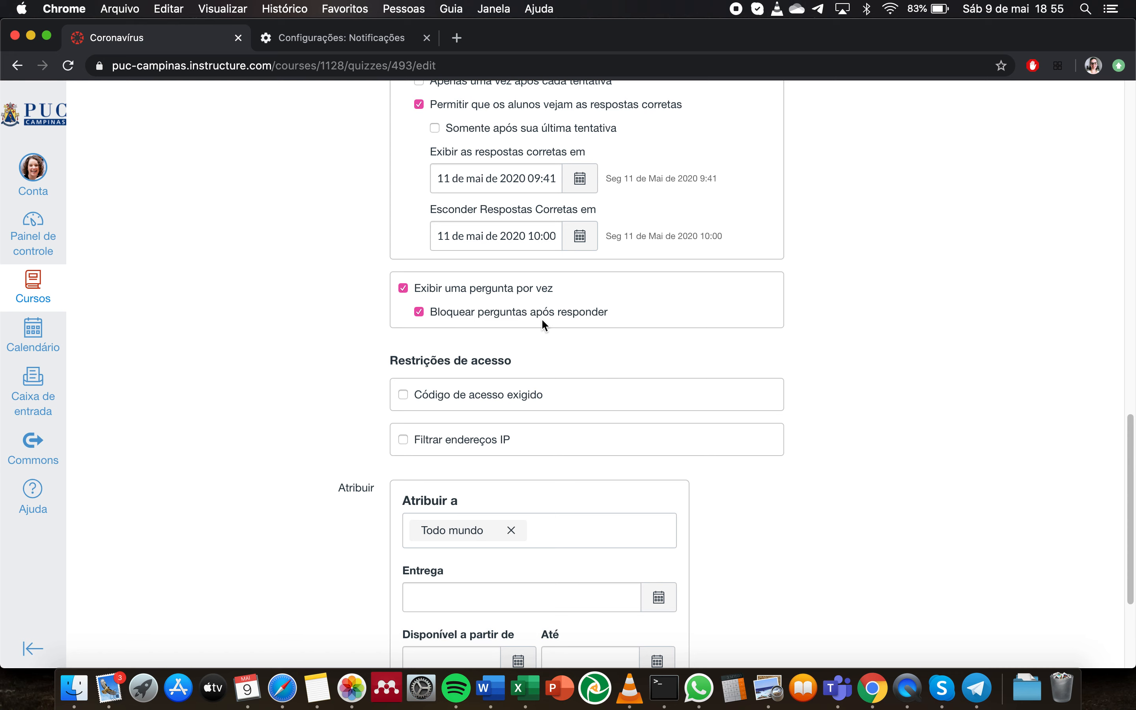
- Set the quiz's available-from date for everyone to 11 May 2020 at 08:00
{"action": "scroll", "coordinate": [542, 318], "scroll_direction": "down", "scroll_amount": 5}
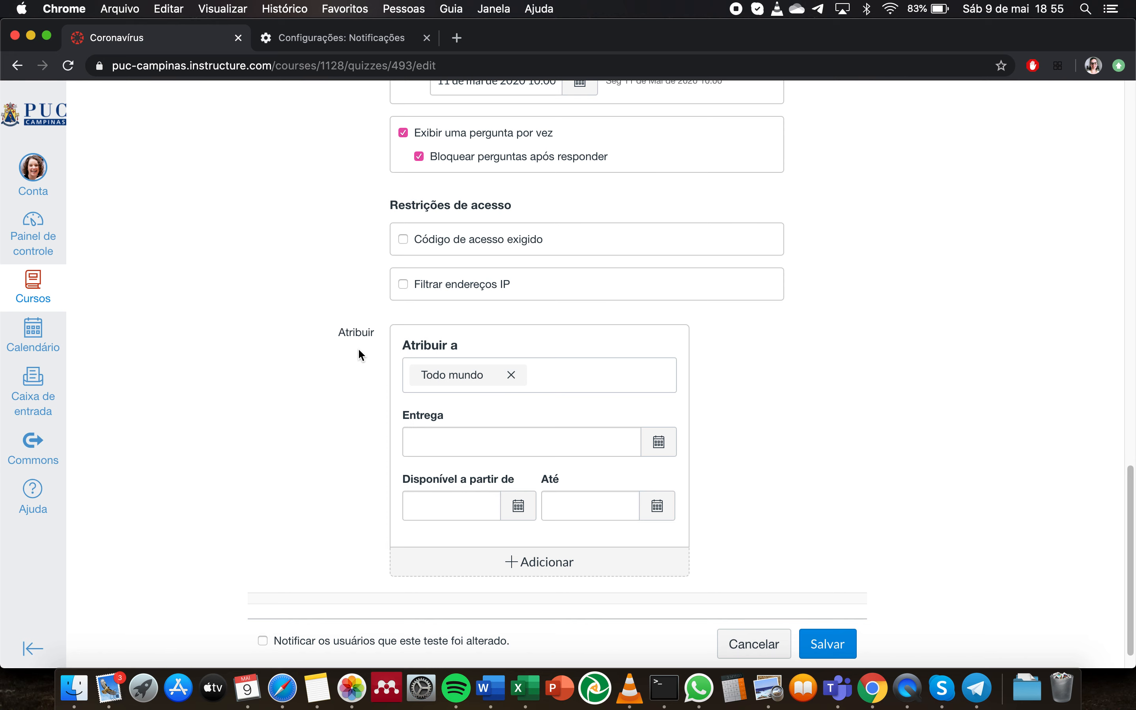
{"action": "scroll", "coordinate": [357, 353], "scroll_direction": "down", "scroll_amount": 1}
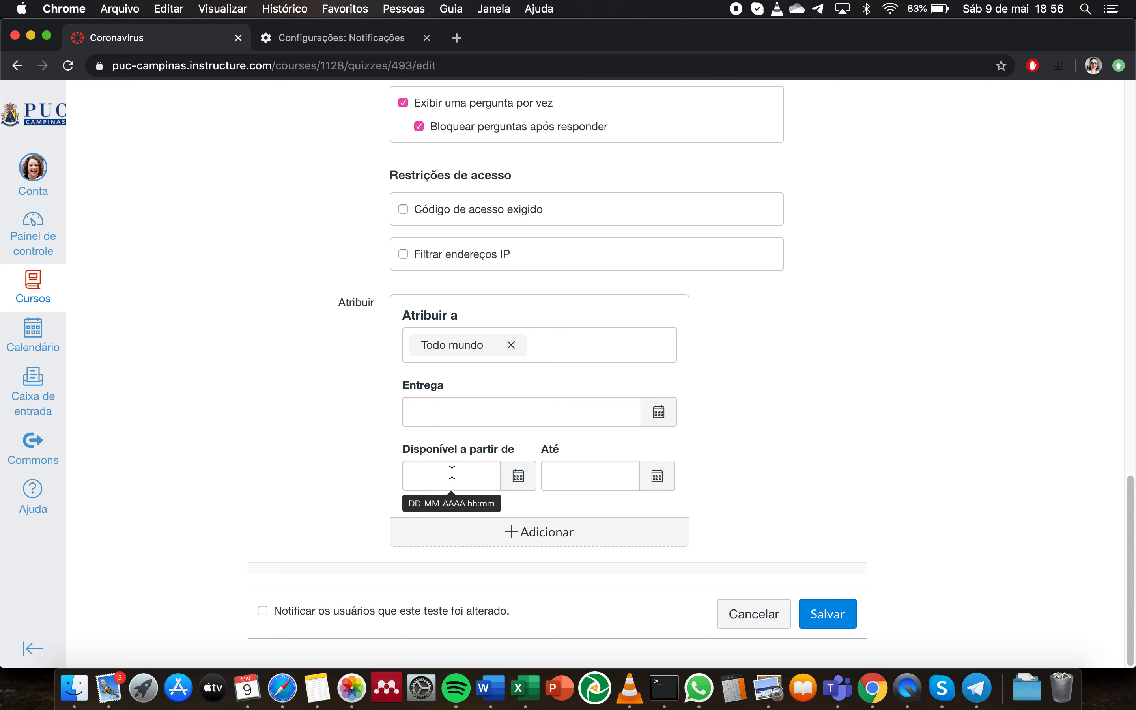
{"action": "left_click", "coordinate": [518, 476]}
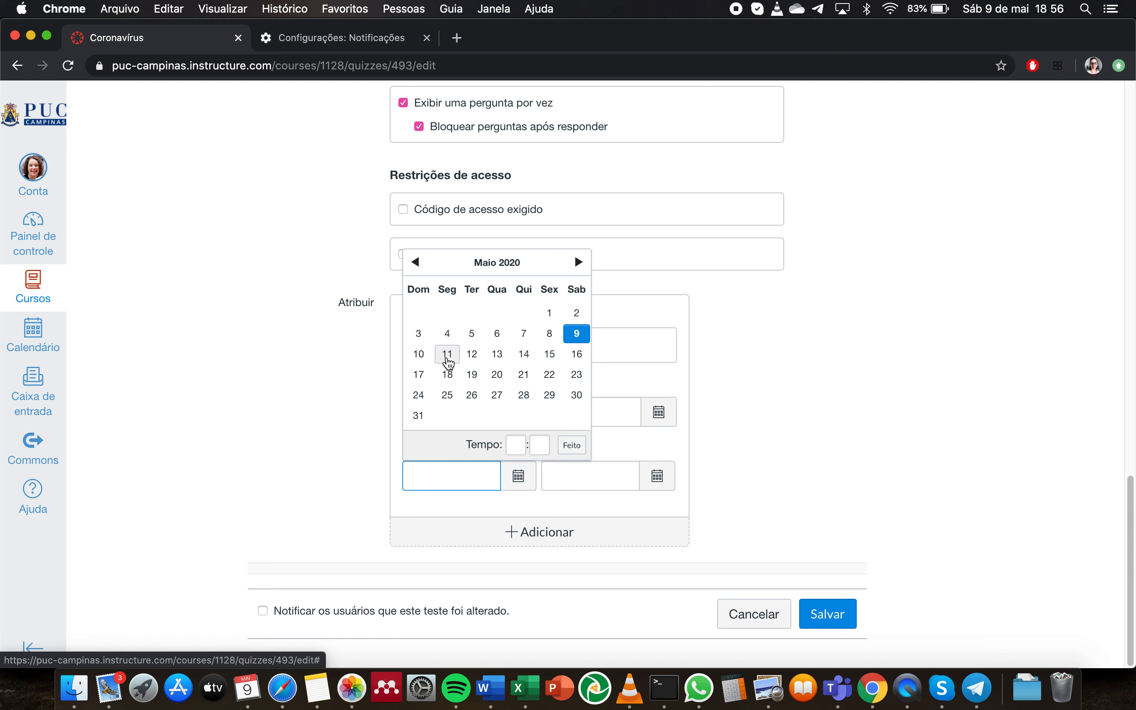
{"action": "left_click", "coordinate": [718, 364]}
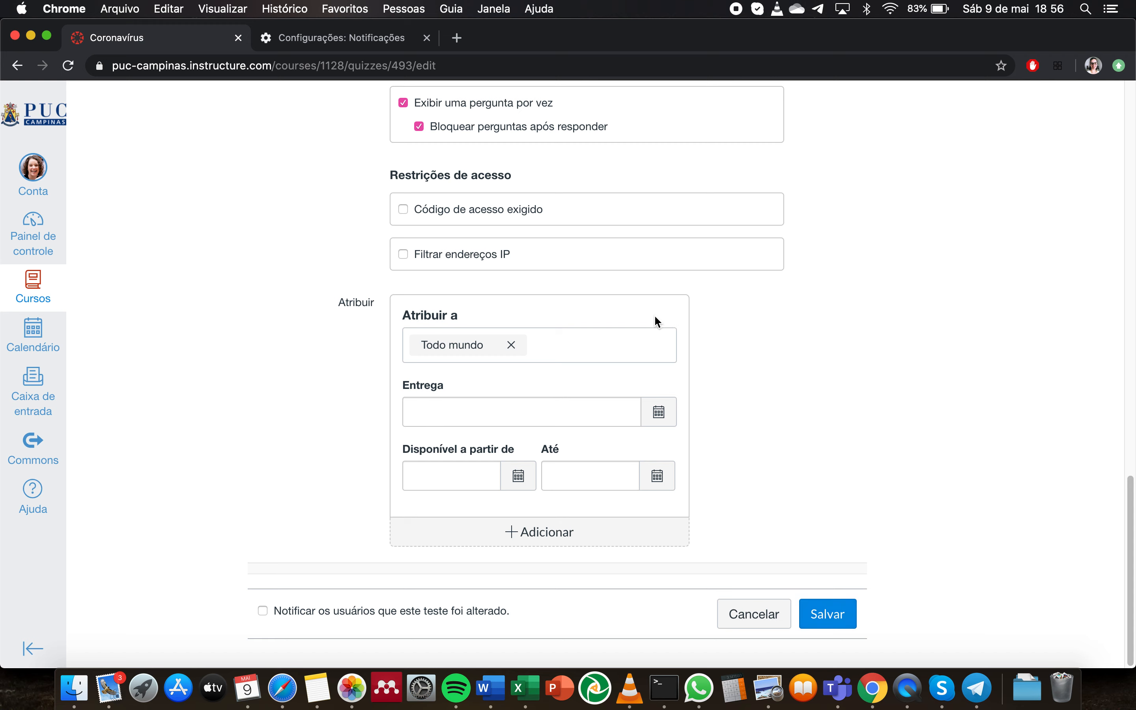
{"action": "left_click", "coordinate": [512, 479]}
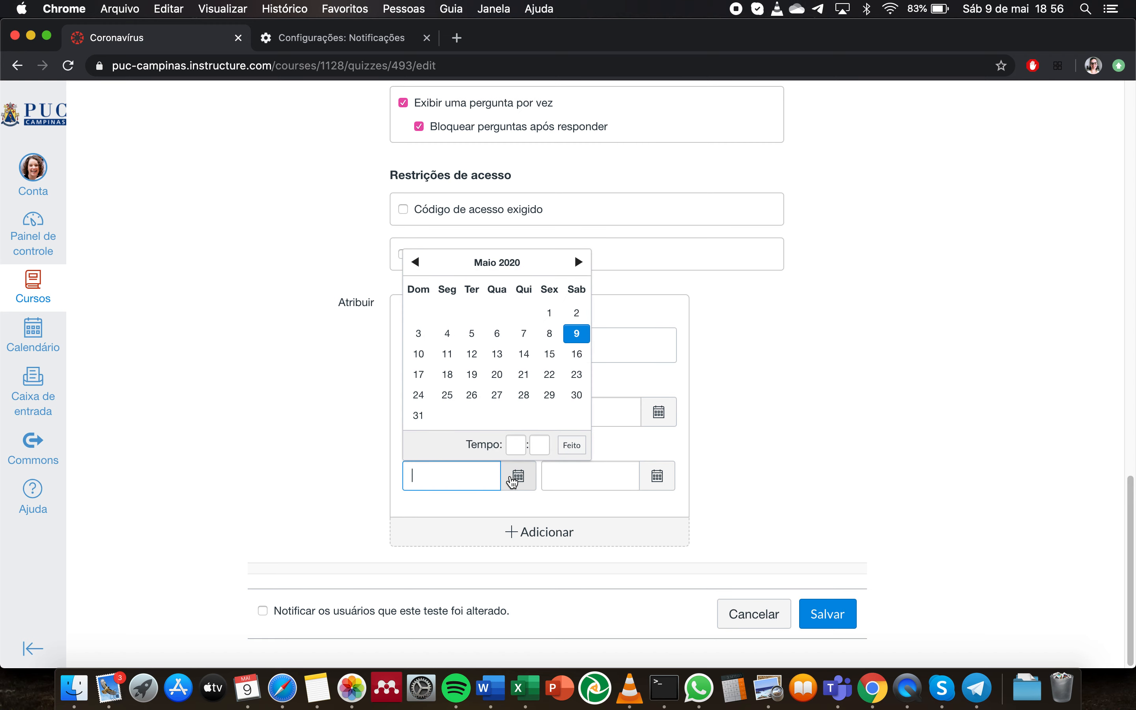
{"action": "left_click", "coordinate": [448, 357]}
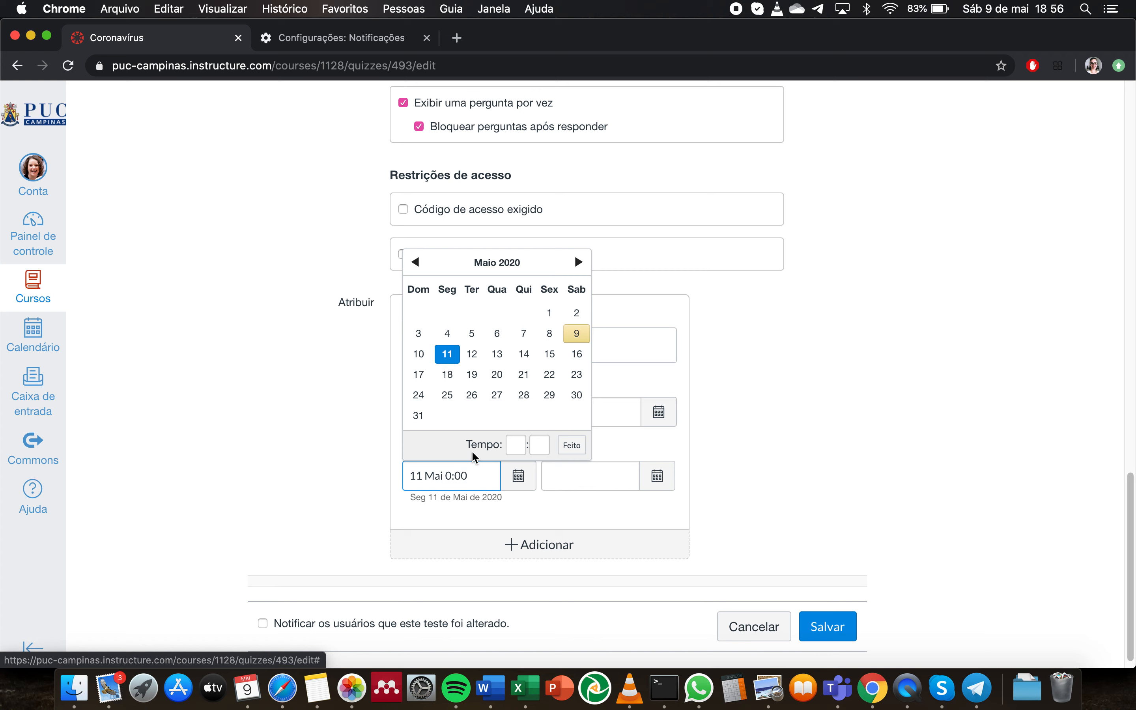
{"action": "left_click", "coordinate": [516, 445]}
{"action": "type", "text": "08"}
{"action": "left_click", "coordinate": [541, 447]}
{"action": "type", "text": "00"}
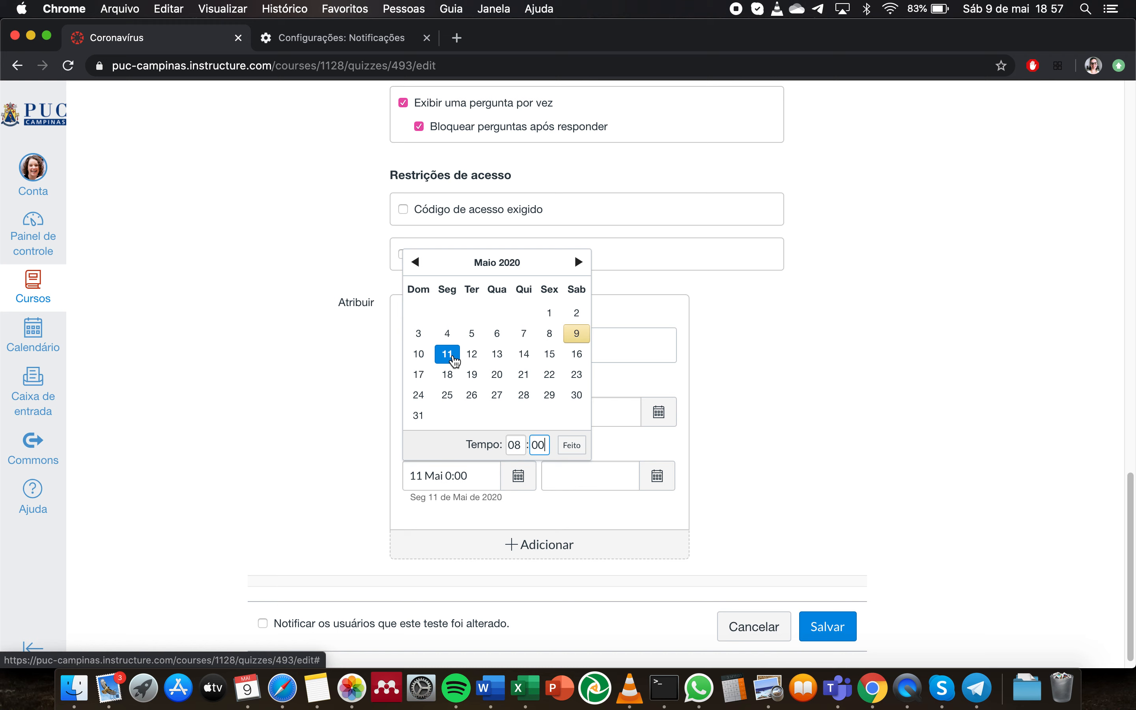
{"action": "left_click", "coordinate": [571, 447]}
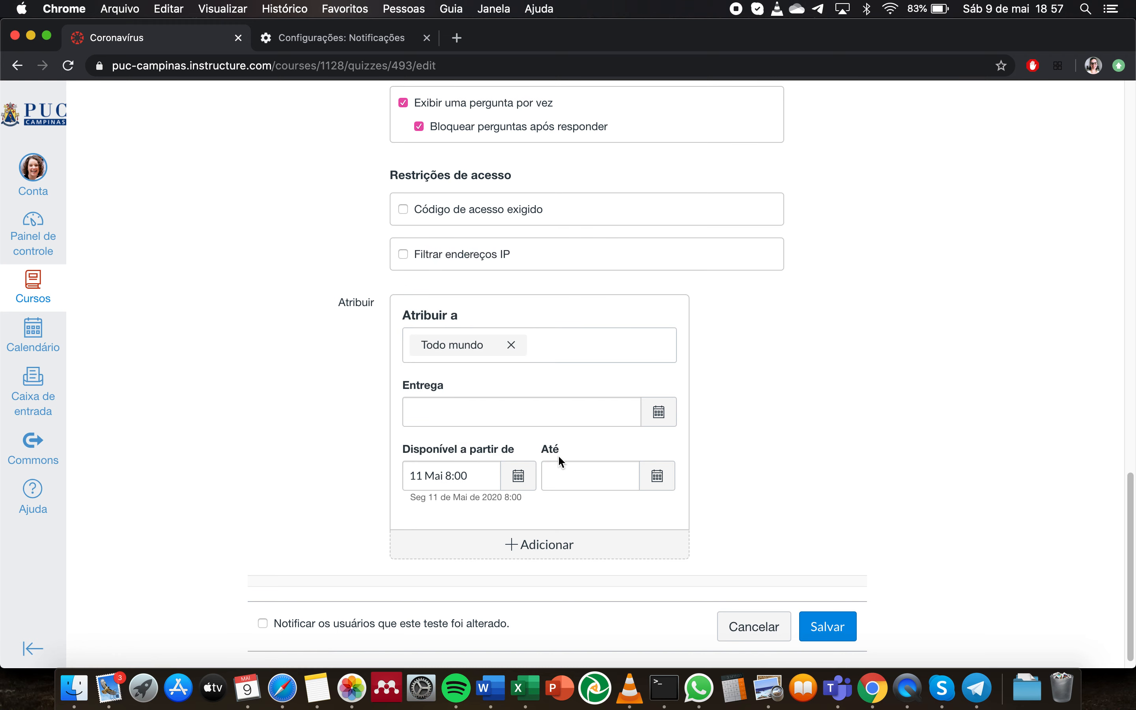
- Set the quiz's available-until date for everyone to 11 May 2020 at 09:40
{"action": "left_click", "coordinate": [656, 484]}
{"action": "left_click", "coordinate": [588, 360]}
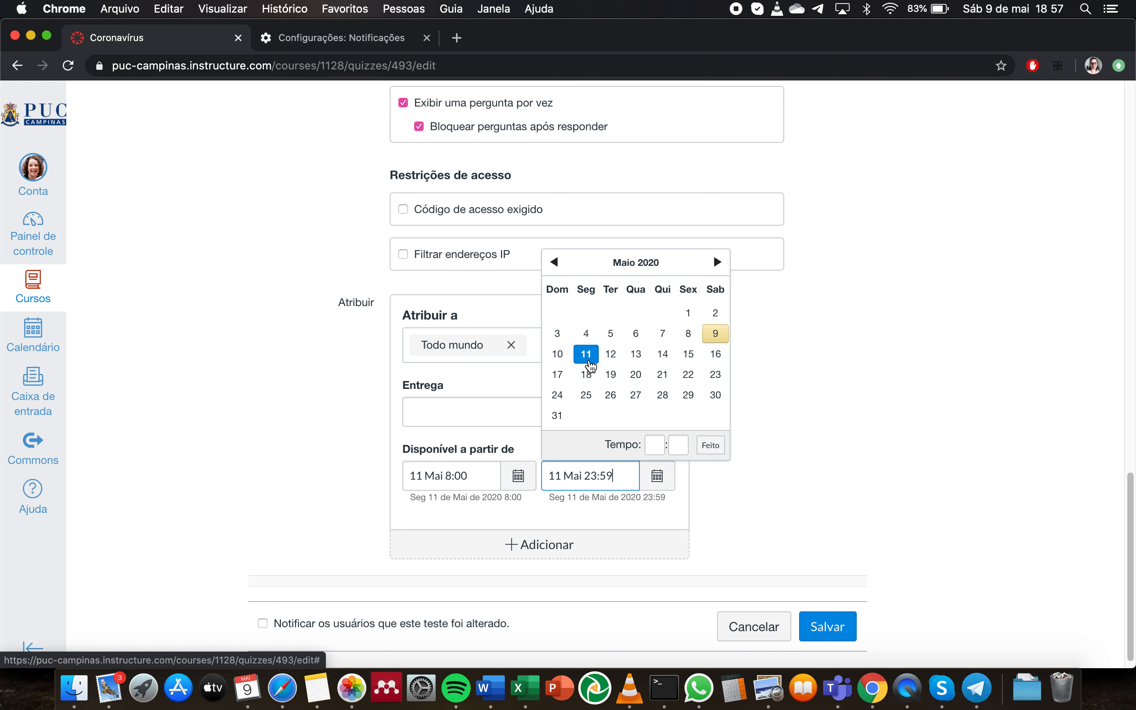
{"action": "left_click", "coordinate": [656, 445]}
{"action": "type", "text": "09"}
{"action": "left_click", "coordinate": [692, 448]}
{"action": "type", "text": "40"}
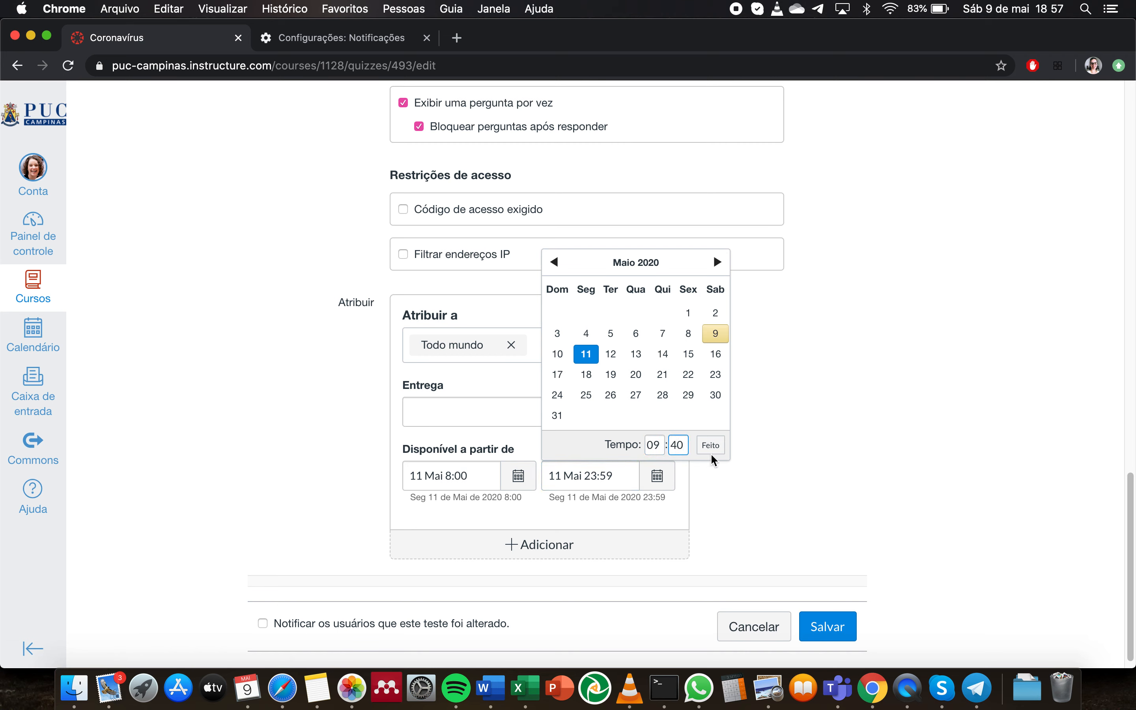
{"action": "left_click", "coordinate": [711, 450]}
{"action": "scroll", "coordinate": [710, 450], "scroll_direction": "up", "scroll_amount": 10}
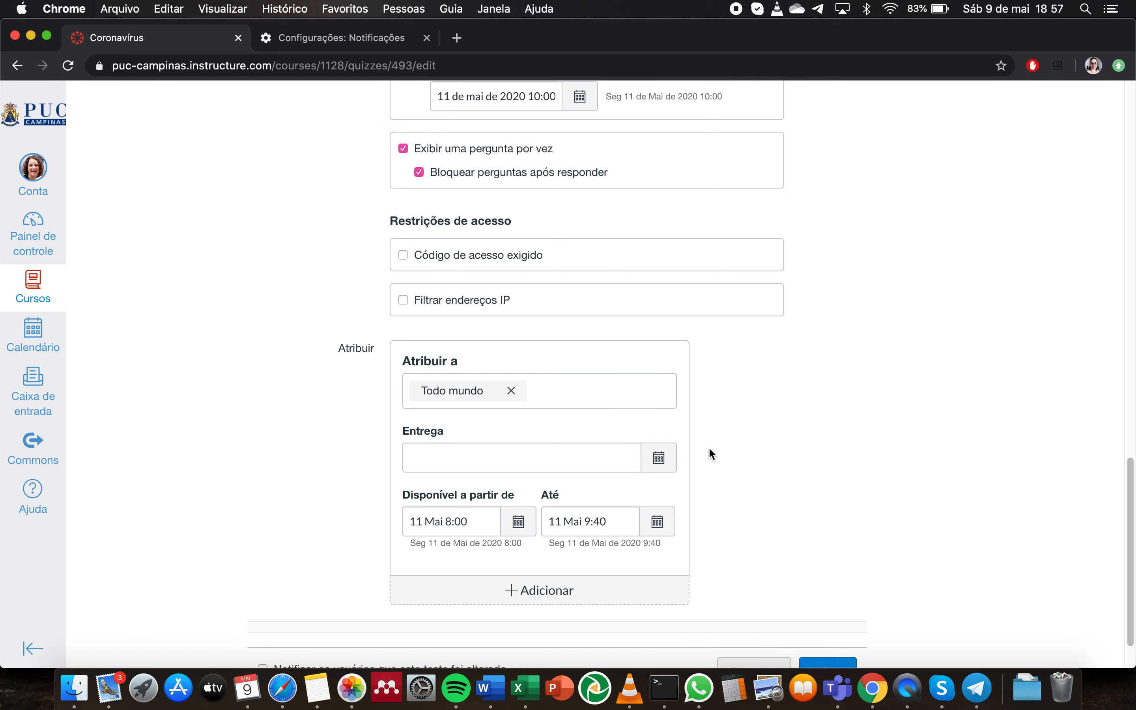
{"action": "scroll", "coordinate": [708, 447], "scroll_direction": "down", "scroll_amount": 2}
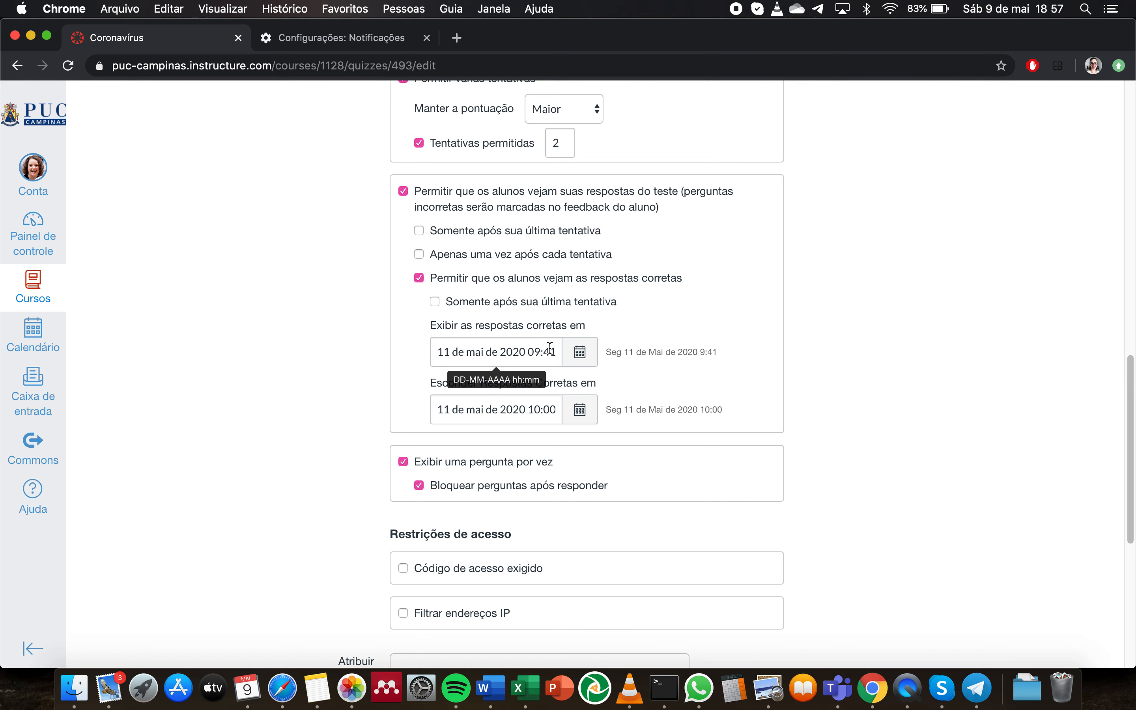
- Set the quiz's due date for everyone to 11 May 2020 at 09:40 and save the quiz
{"action": "scroll", "coordinate": [795, 451], "scroll_direction": "down", "scroll_amount": 7}
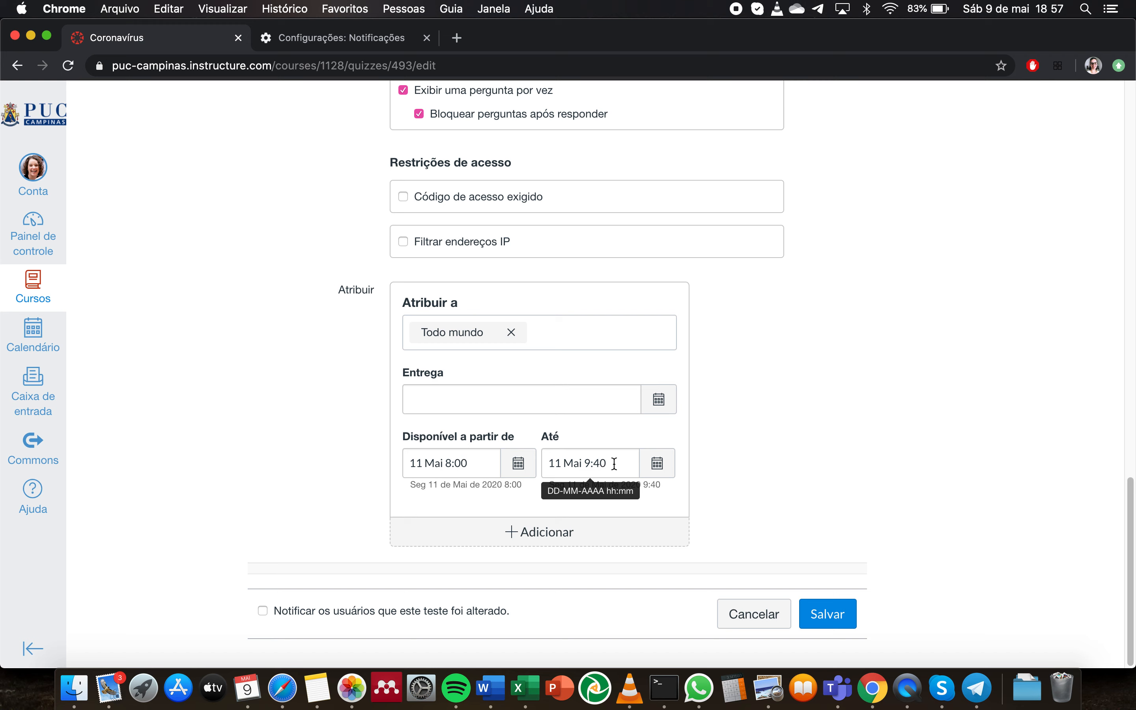
{"action": "left_click", "coordinate": [538, 399]}
{"action": "left_click", "coordinate": [660, 400]}
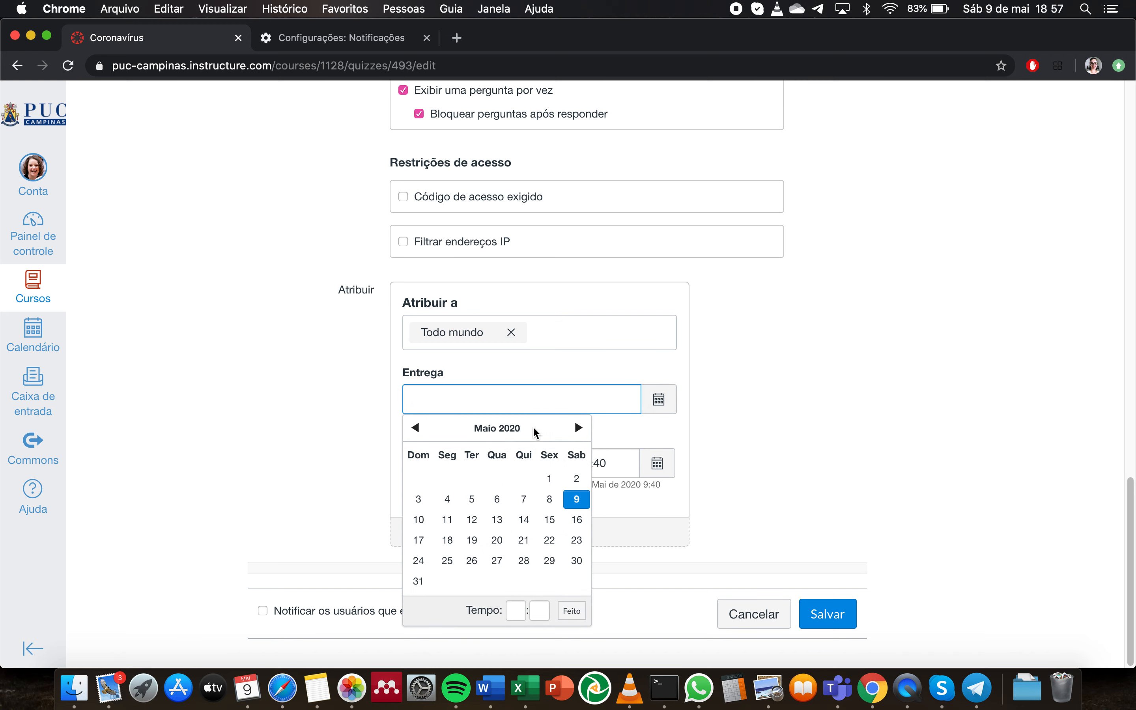
{"action": "left_click", "coordinate": [453, 522]}
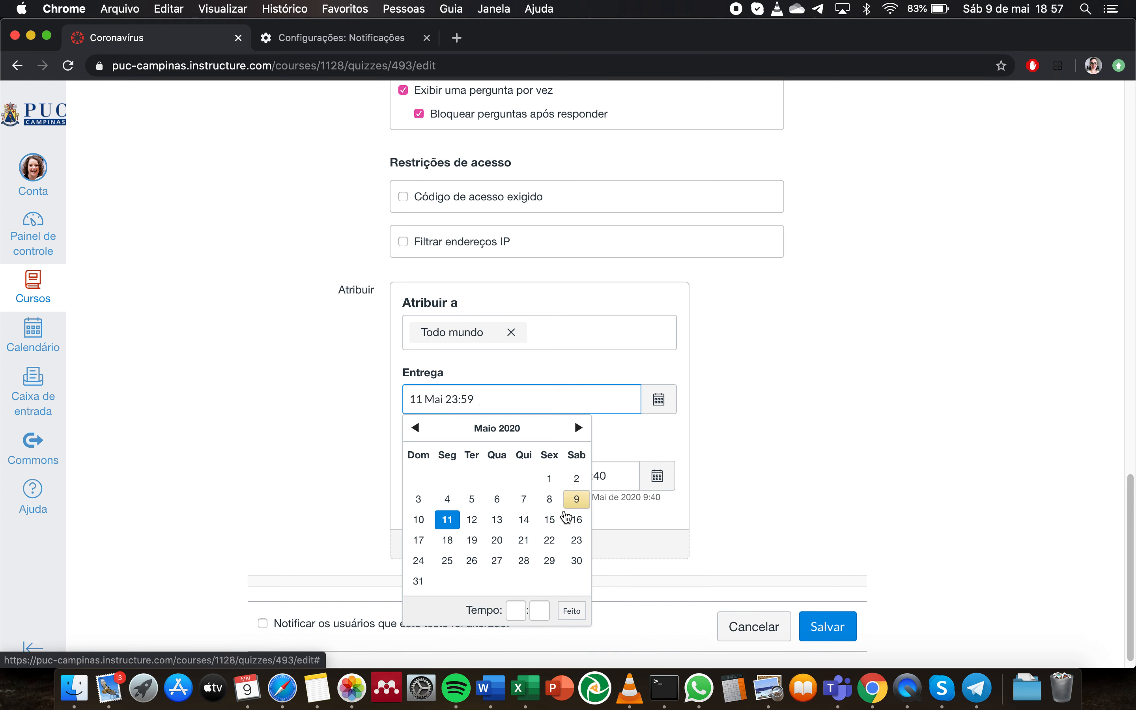
{"action": "left_click", "coordinate": [509, 611]}
{"action": "type", "text": "09"}
{"action": "left_click", "coordinate": [539, 611]}
{"action": "type", "text": "40"}
{"action": "left_click", "coordinate": [572, 610]}
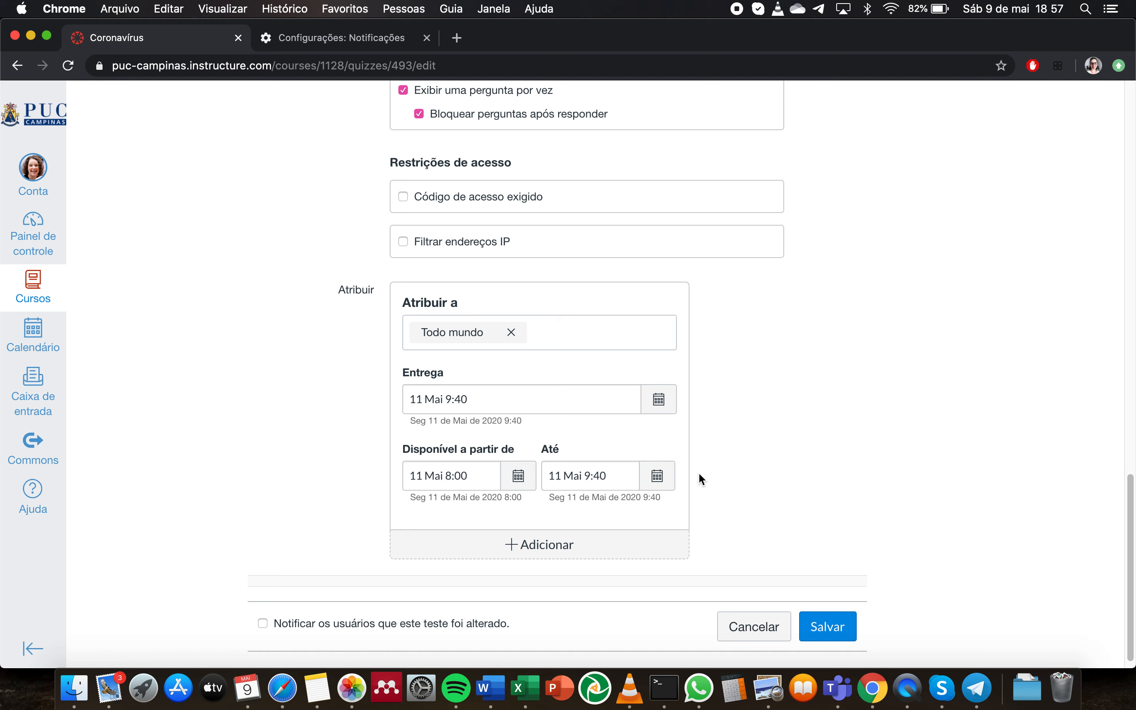
{"action": "left_click", "coordinate": [827, 632]}
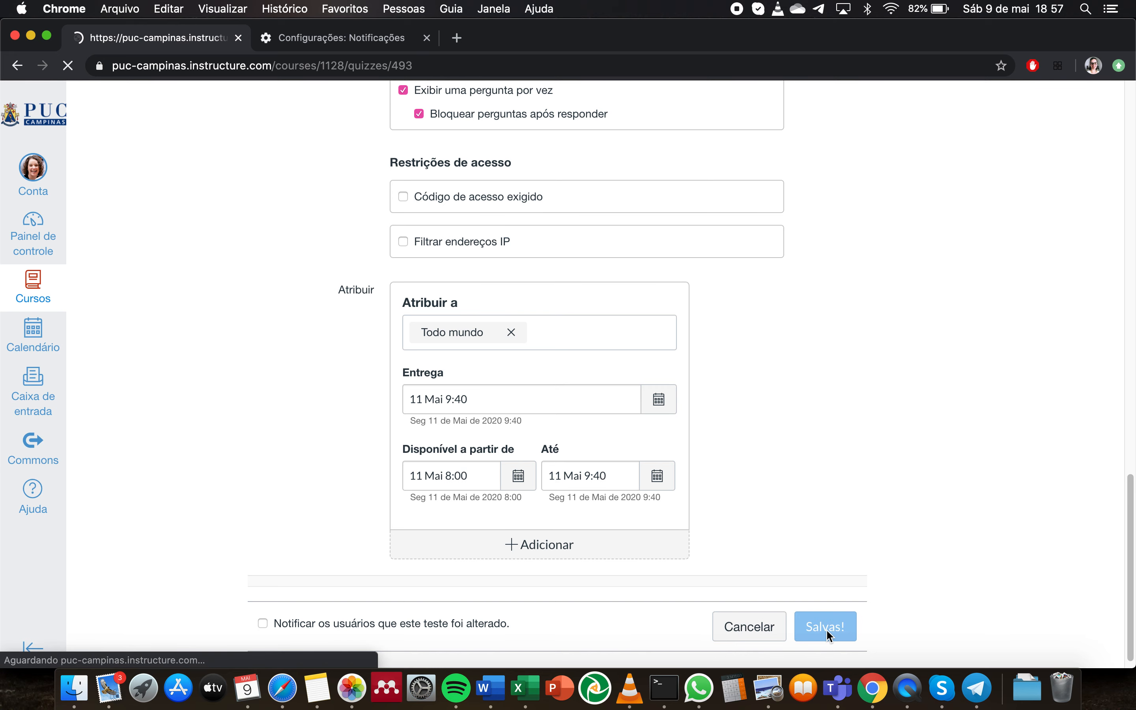
{"action": "scroll", "coordinate": [726, 418], "scroll_direction": "down", "scroll_amount": 2}
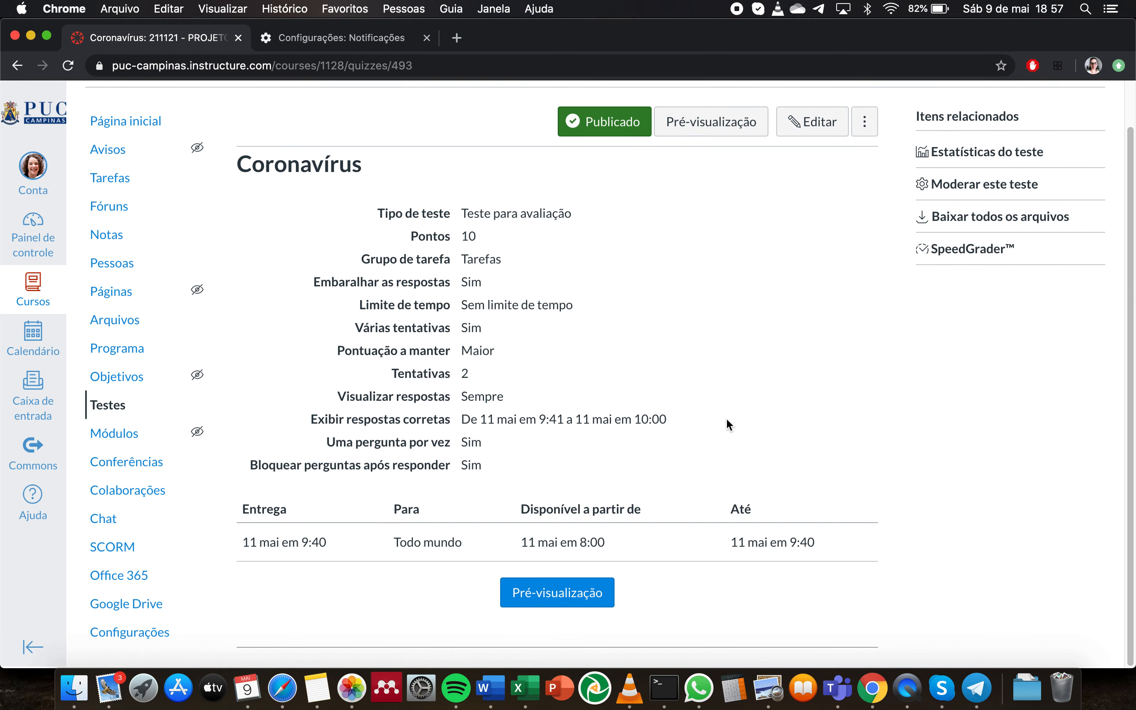